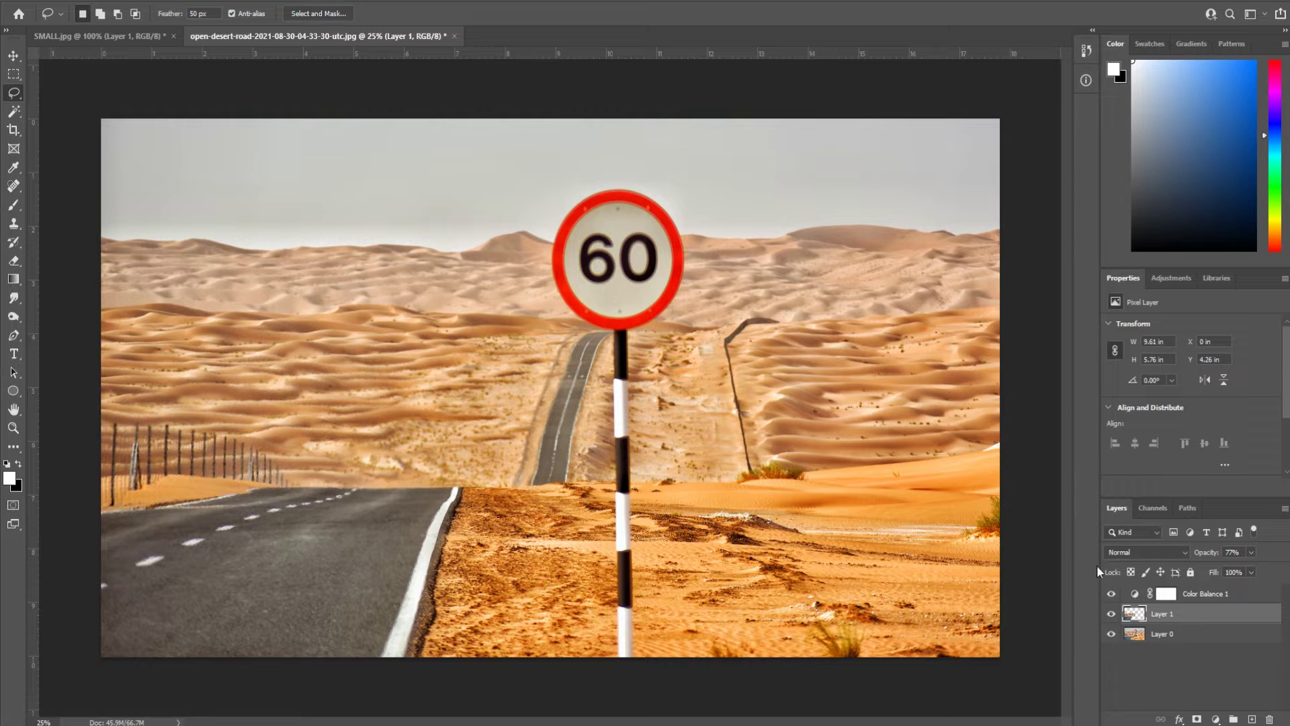
Toggle Layer 1's visibility repeatedly to compare the photo with and without it
left_click(1112, 613)
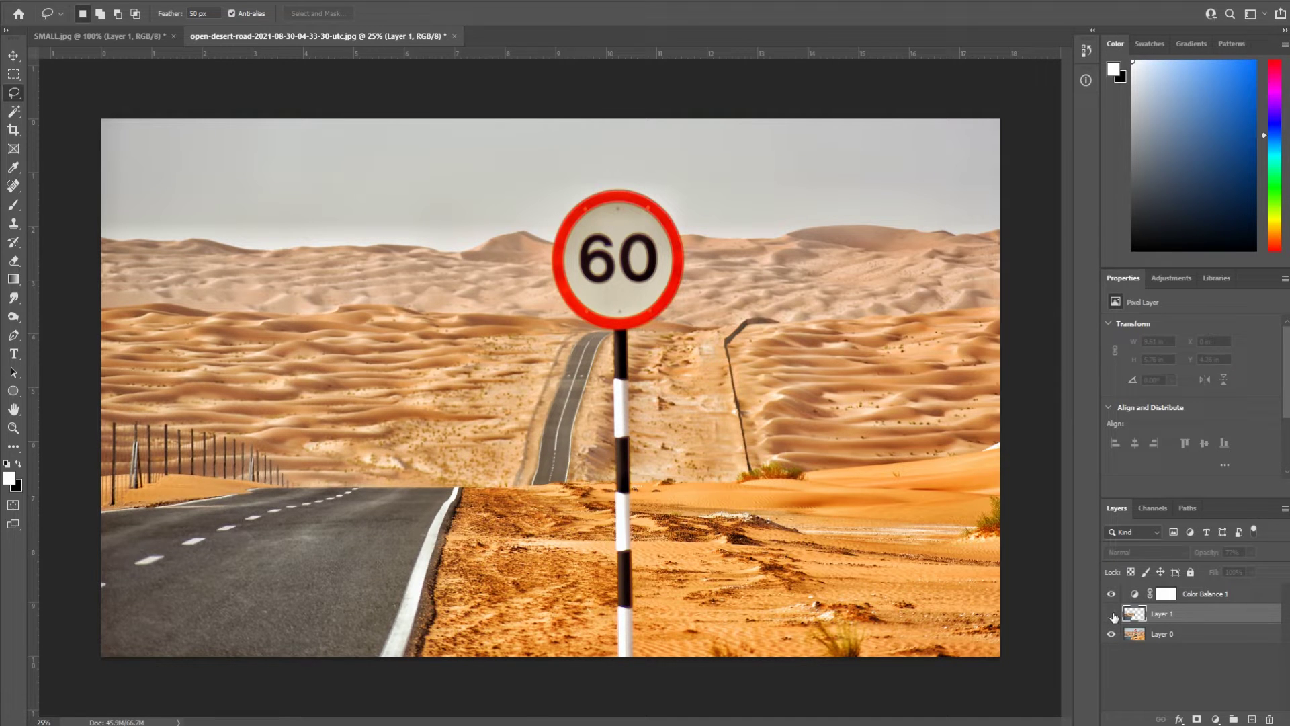
left_click(1112, 615)
left_click(1112, 615)
left_click(1112, 615)
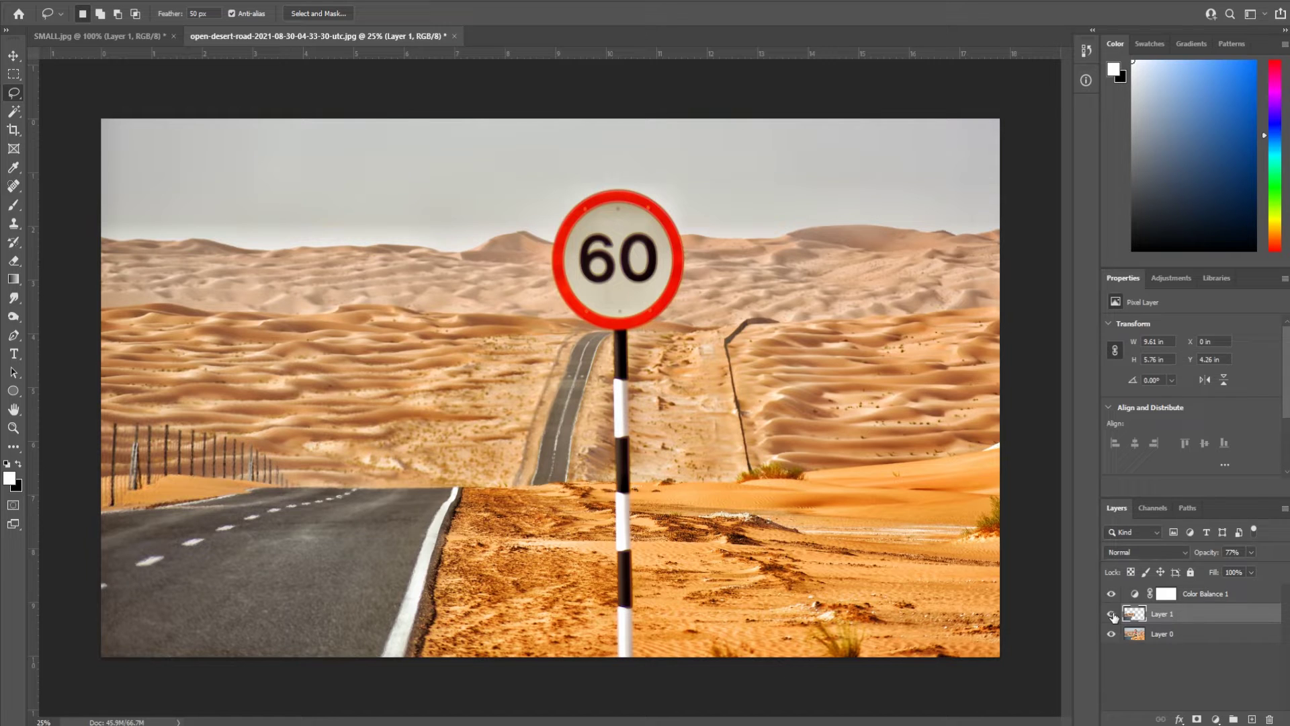
left_click(1112, 615)
left_click(1112, 615)
left_click(1112, 615)
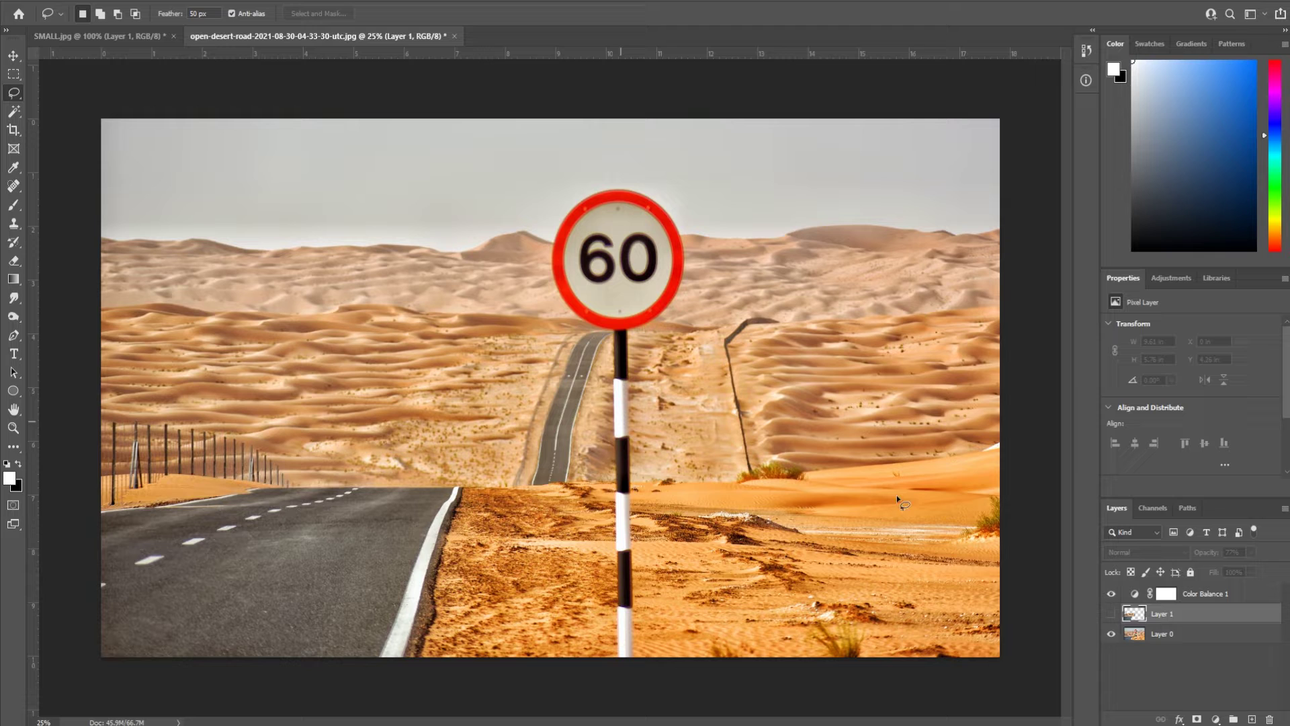
left_click(1111, 613)
left_click(1111, 613)
left_click(1111, 614)
left_click(1112, 613)
left_click(1111, 613)
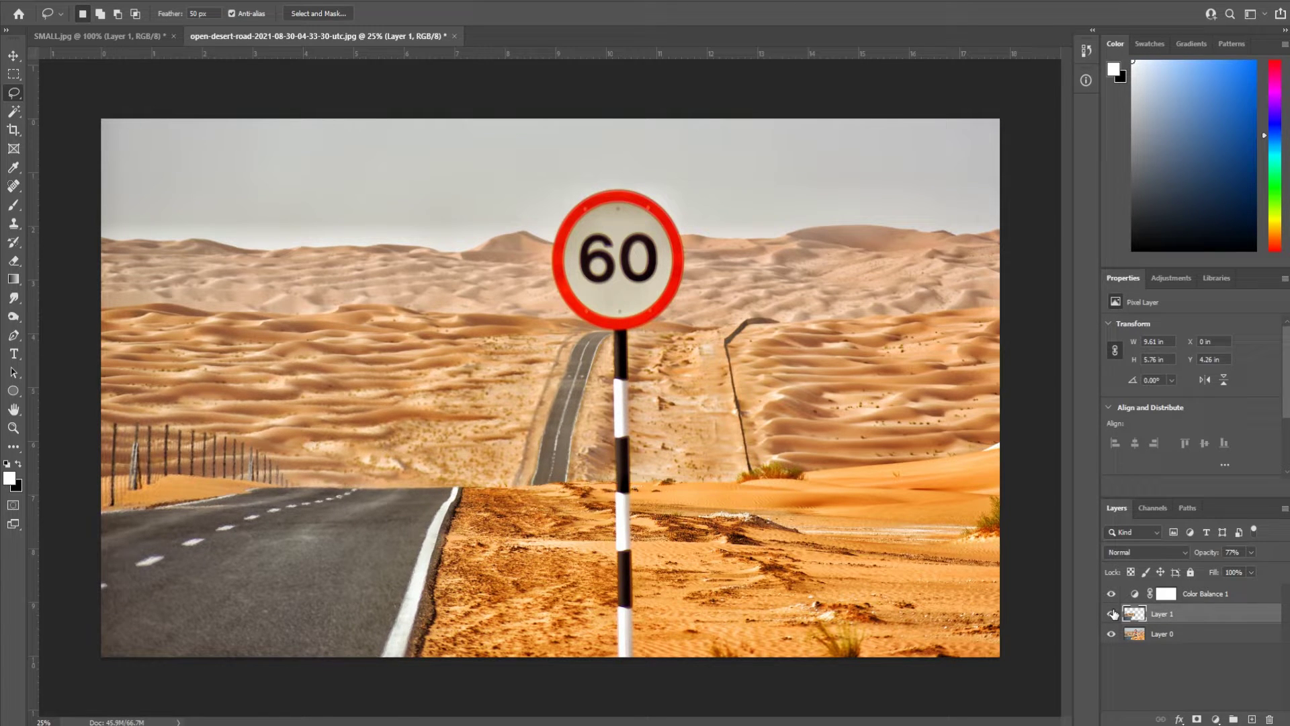
Show Layer 1 again, check the Color Balance 1 effect, and merge Layer 1 down into Layer 0
left_click(1112, 613)
left_click(1113, 594)
key("ctrl+e")
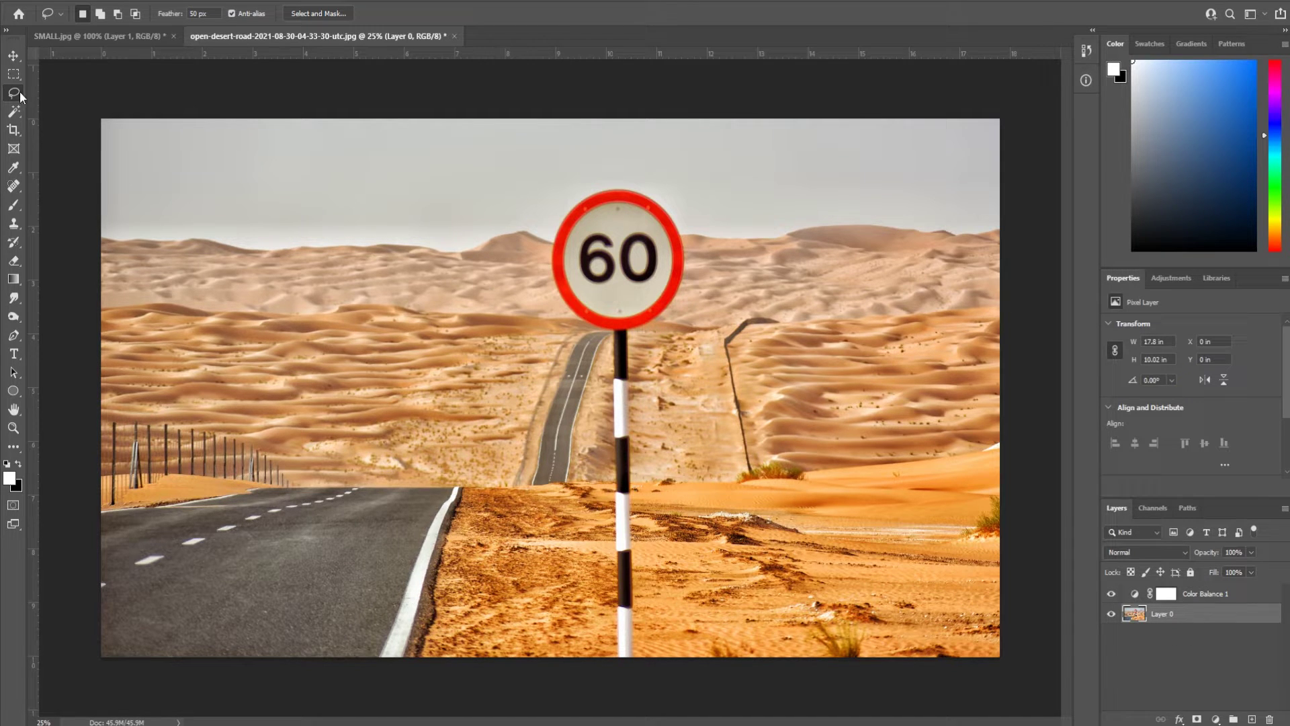
On Layer 0, lasso a 50 px feathered selection from the sign post along the horizon to the left edge
left_click(1196, 597)
left_click(1190, 613)
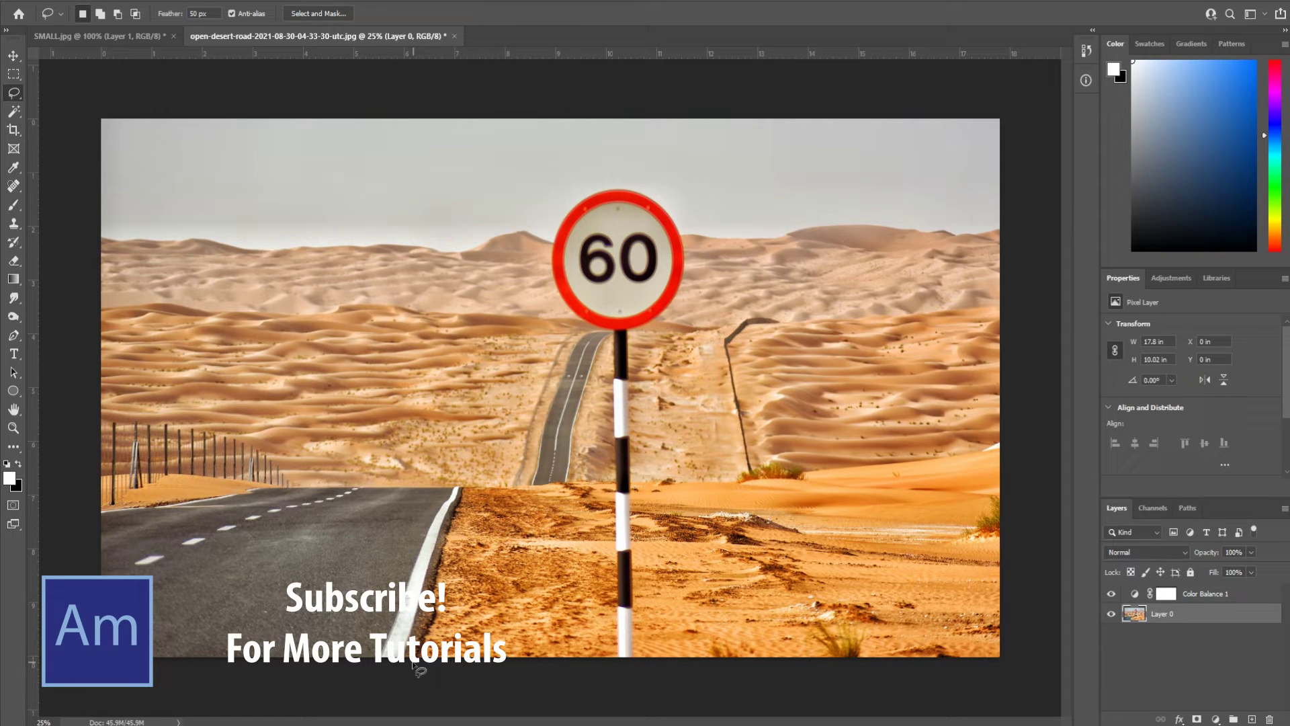
mouse_move(420, 669)
left_mouse_down()
mouse_move(463, 501)
mouse_move(508, 482)
mouse_move(575, 483)
mouse_move(597, 417)
left_mouse_up()
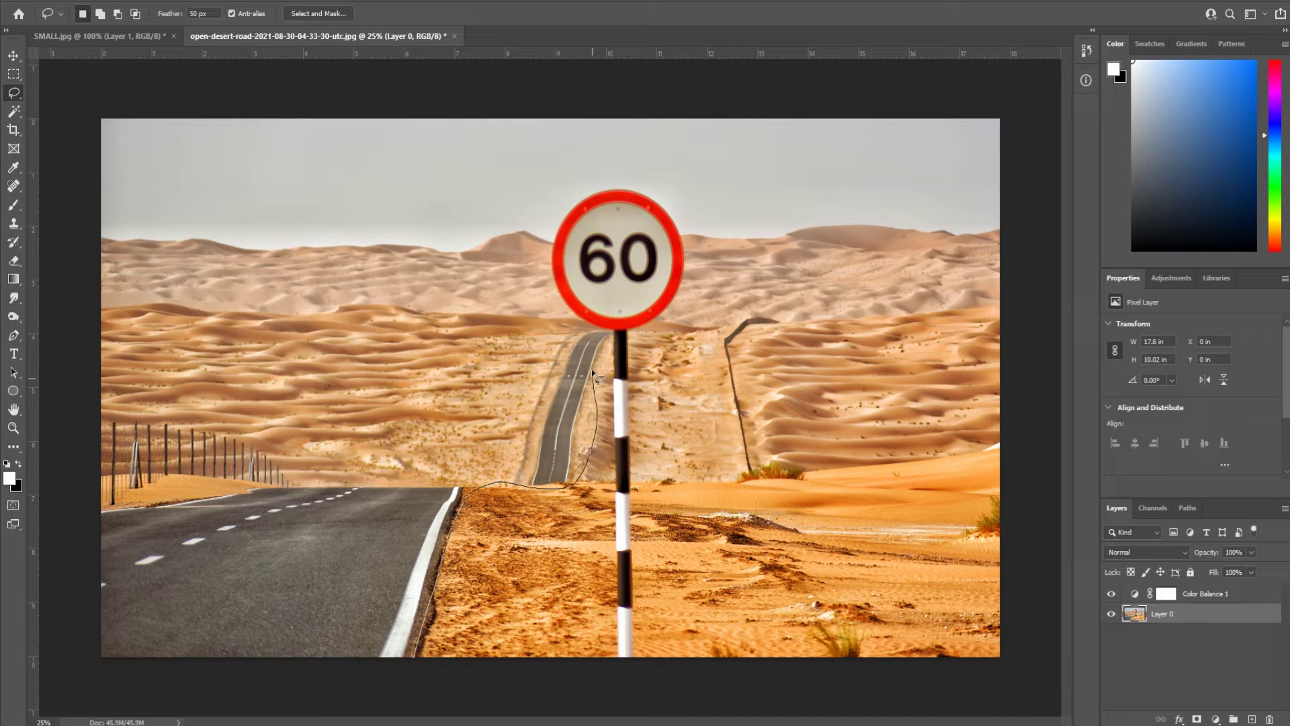
mouse_move(574, 340)
left_mouse_down()
mouse_move(201, 327)
mouse_move(58, 337)
mouse_move(6, 432)
mouse_move(4, 492)
mouse_move(53, 665)
mouse_move(124, 686)
mouse_move(104, 686)
mouse_move(424, 718)
left_mouse_up()
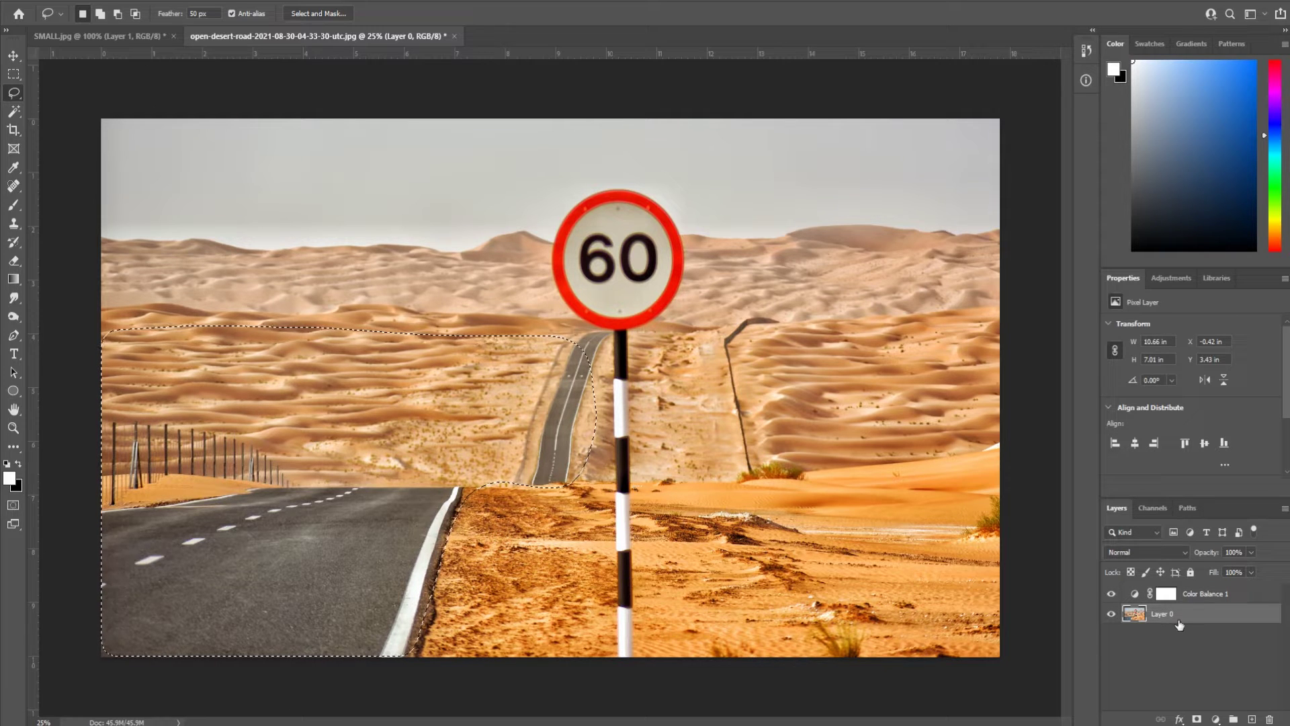
Copy the feathered road selection onto a new Layer 1 and check the cutout against Layer 0
key("ctrl+j")
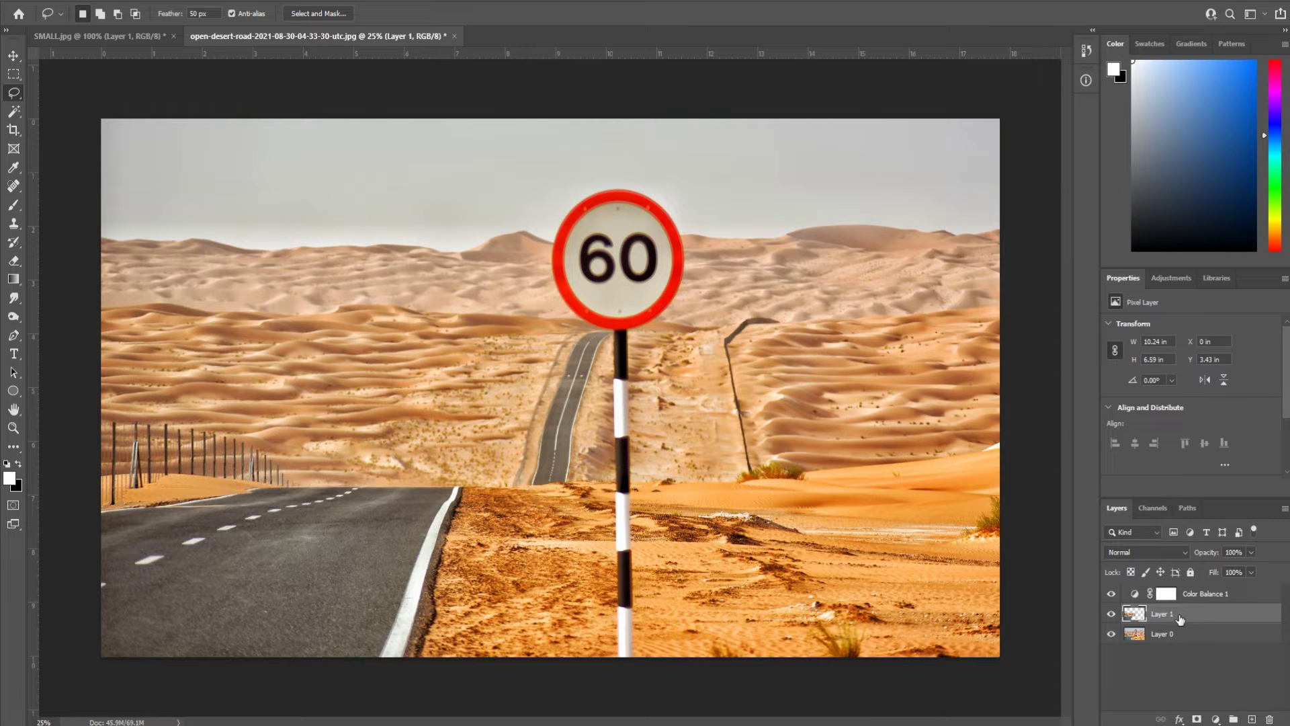
left_click(1112, 634)
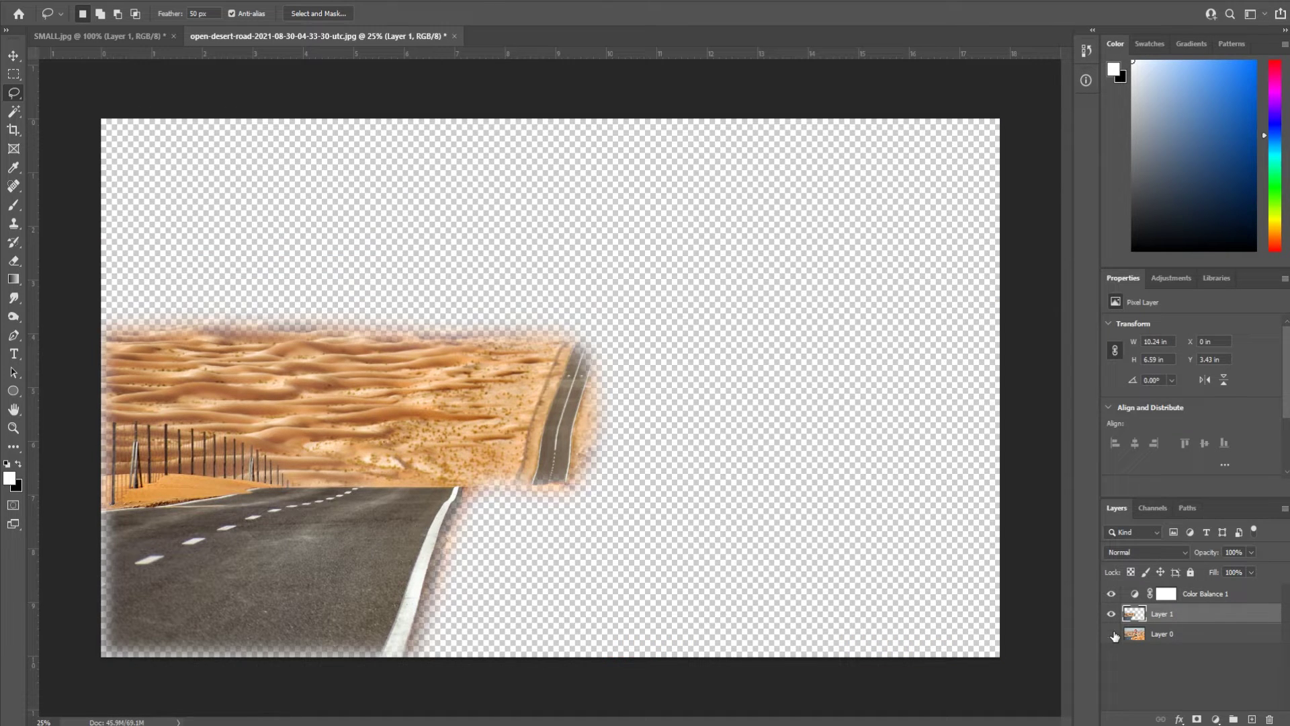
left_click(1112, 634)
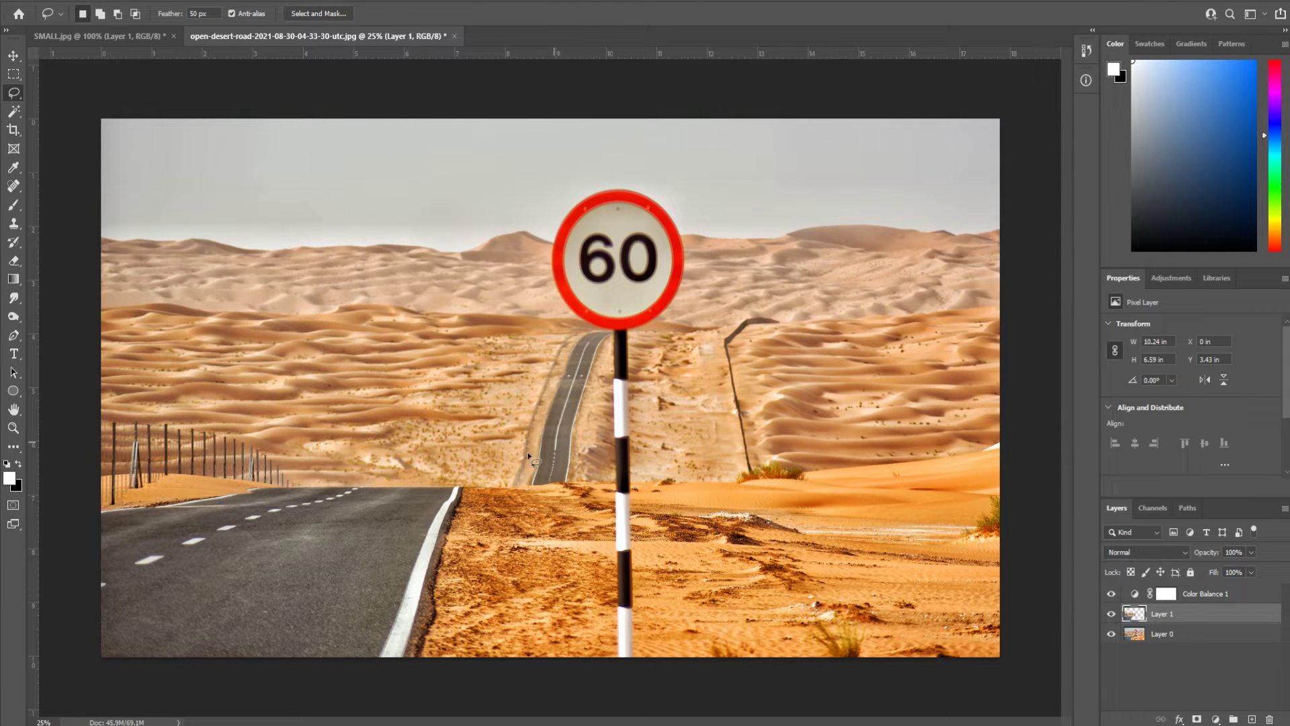
Blur Layer 1 with a 2.5-pixel Gaussian Blur and compare it on and off
left_click(198, 3)
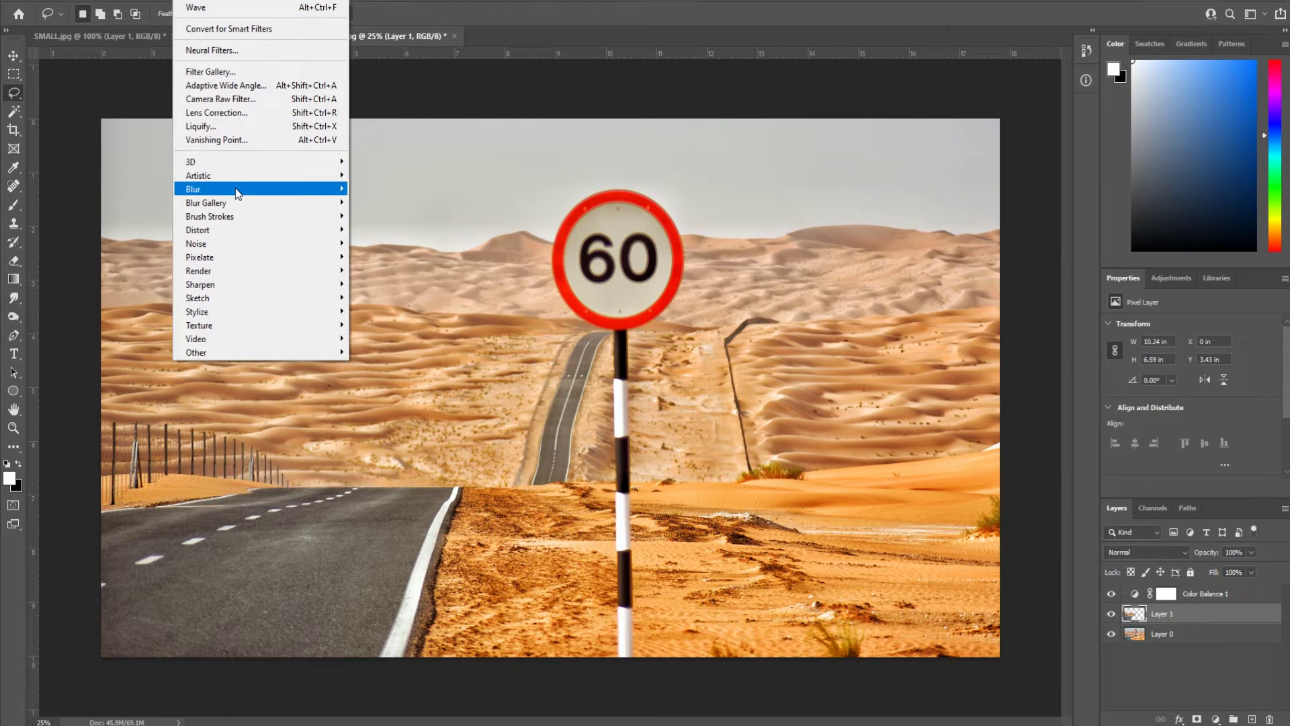
mouse_move(238, 194)
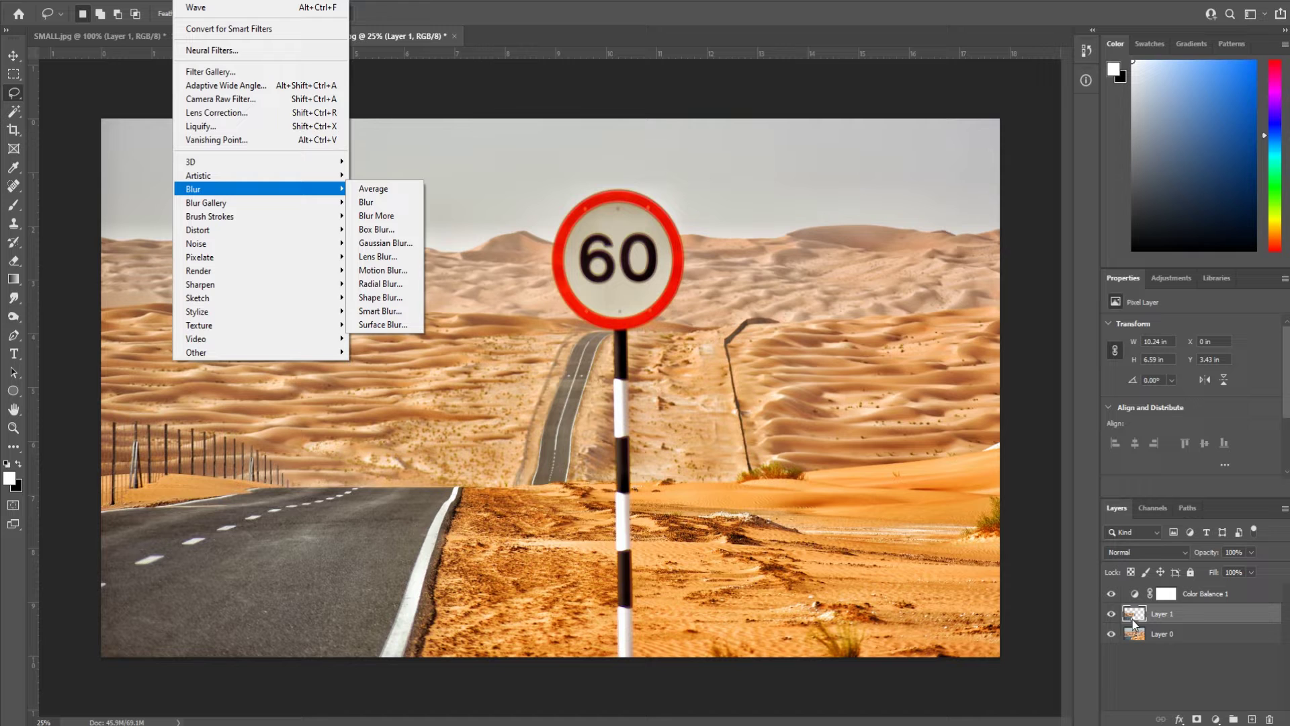
left_click(396, 243)
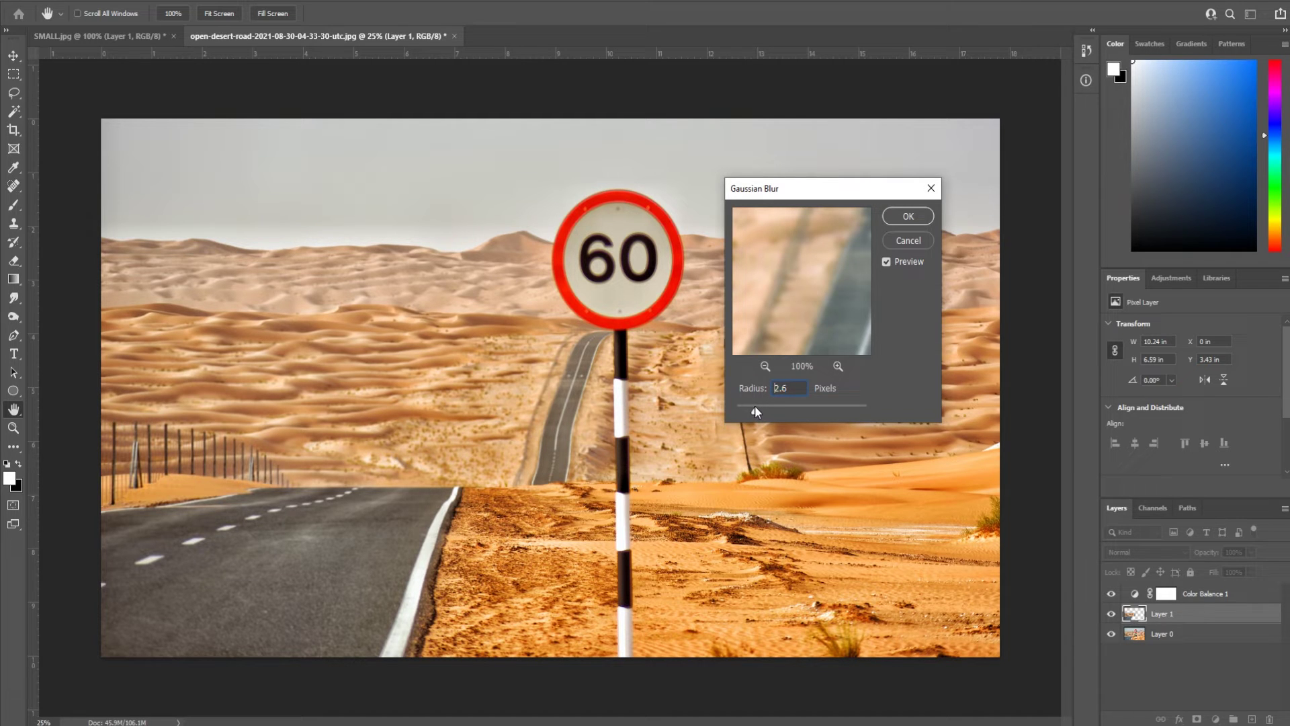
left_click_drag(755, 405, 759, 404)
left_click(906, 220)
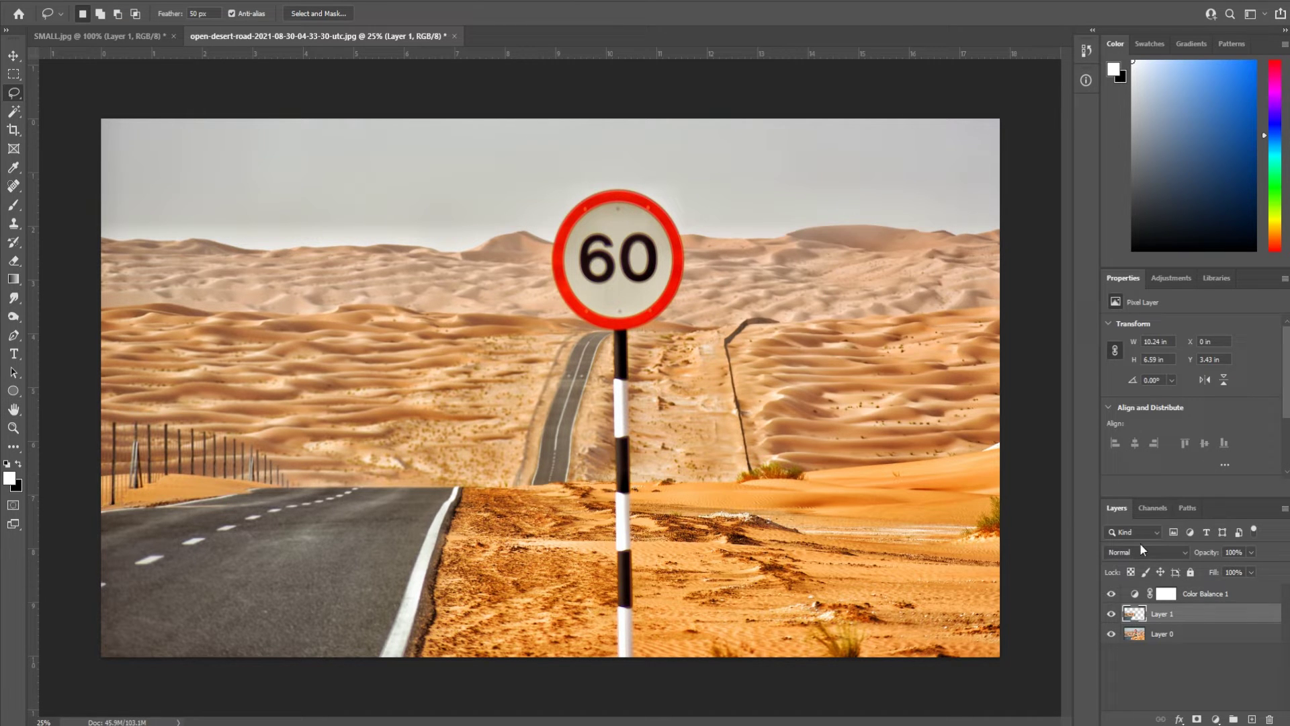
left_click(1111, 613)
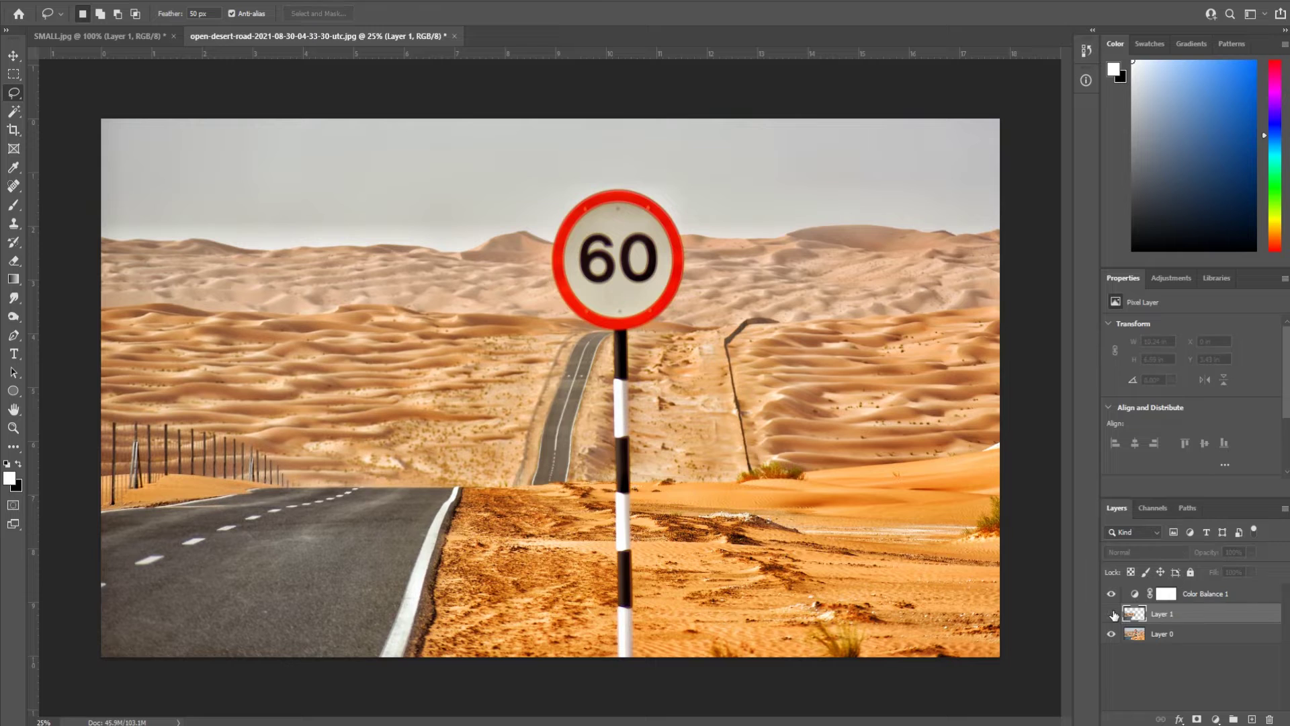
left_click(1112, 614)
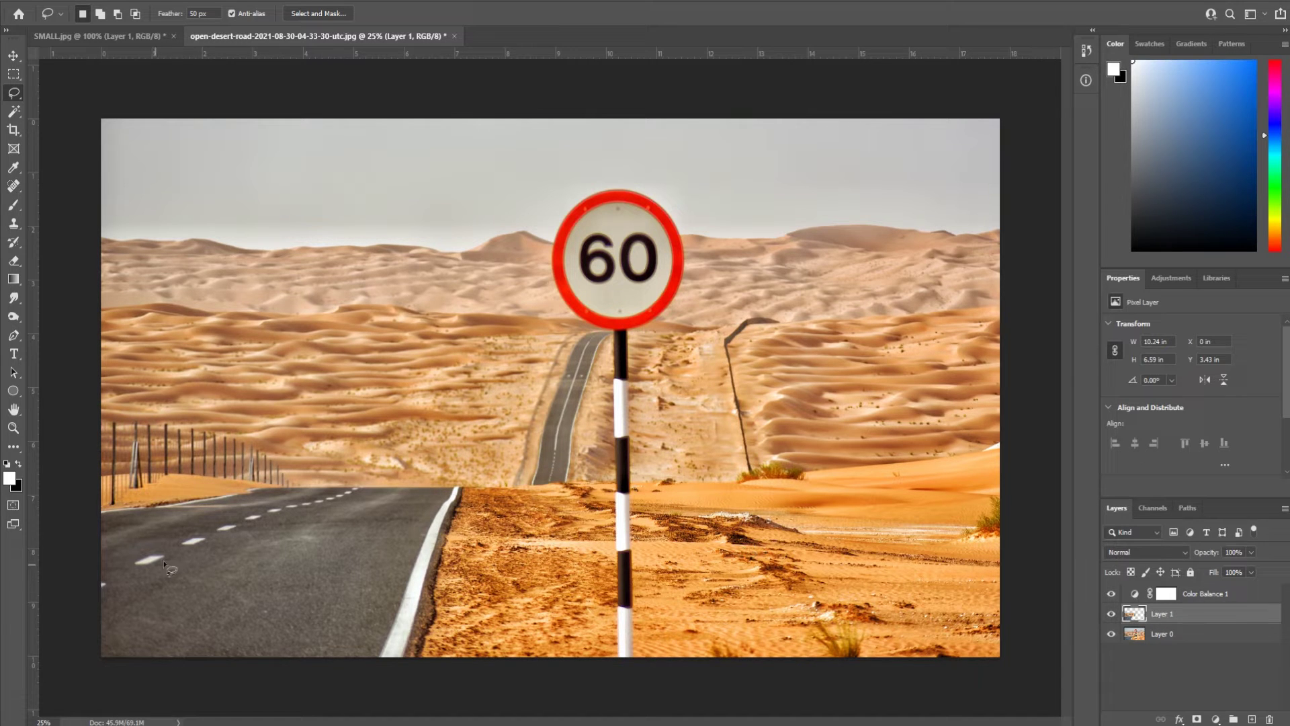
Start the Glass distortion filter with its preview zoomed to 33%
left_click(194, 2)
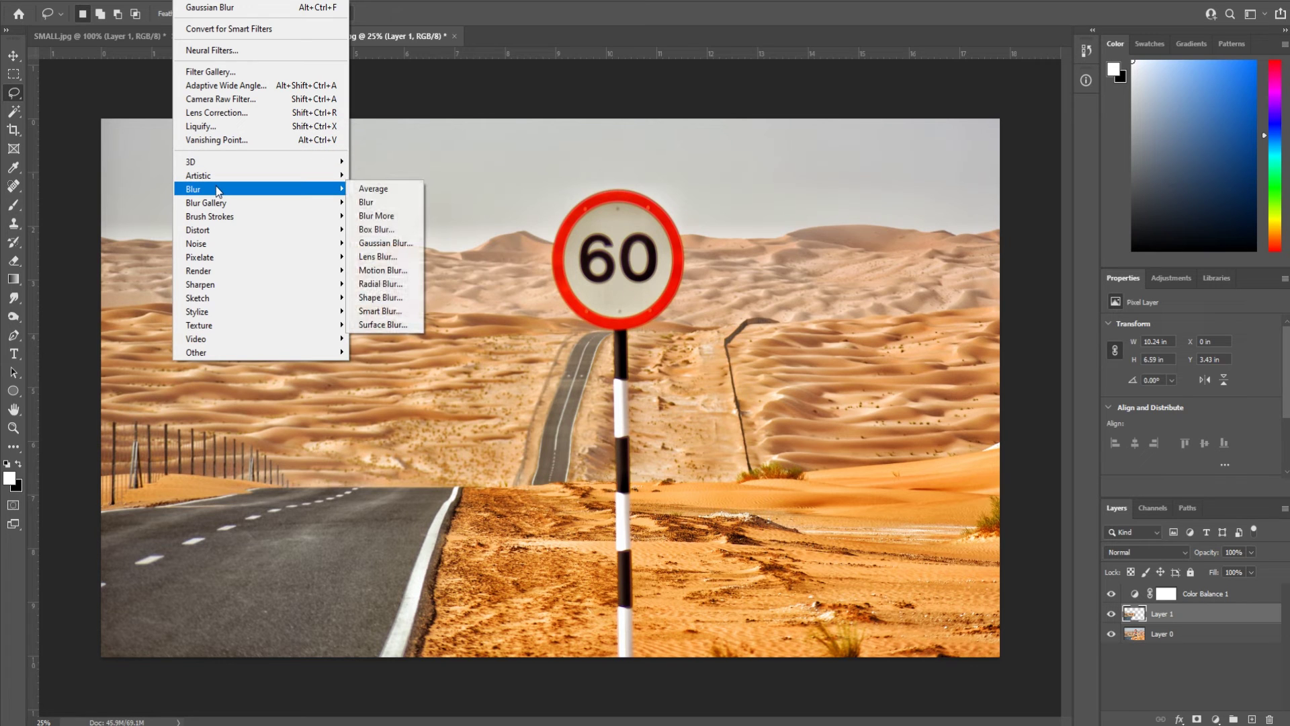
mouse_move(267, 232)
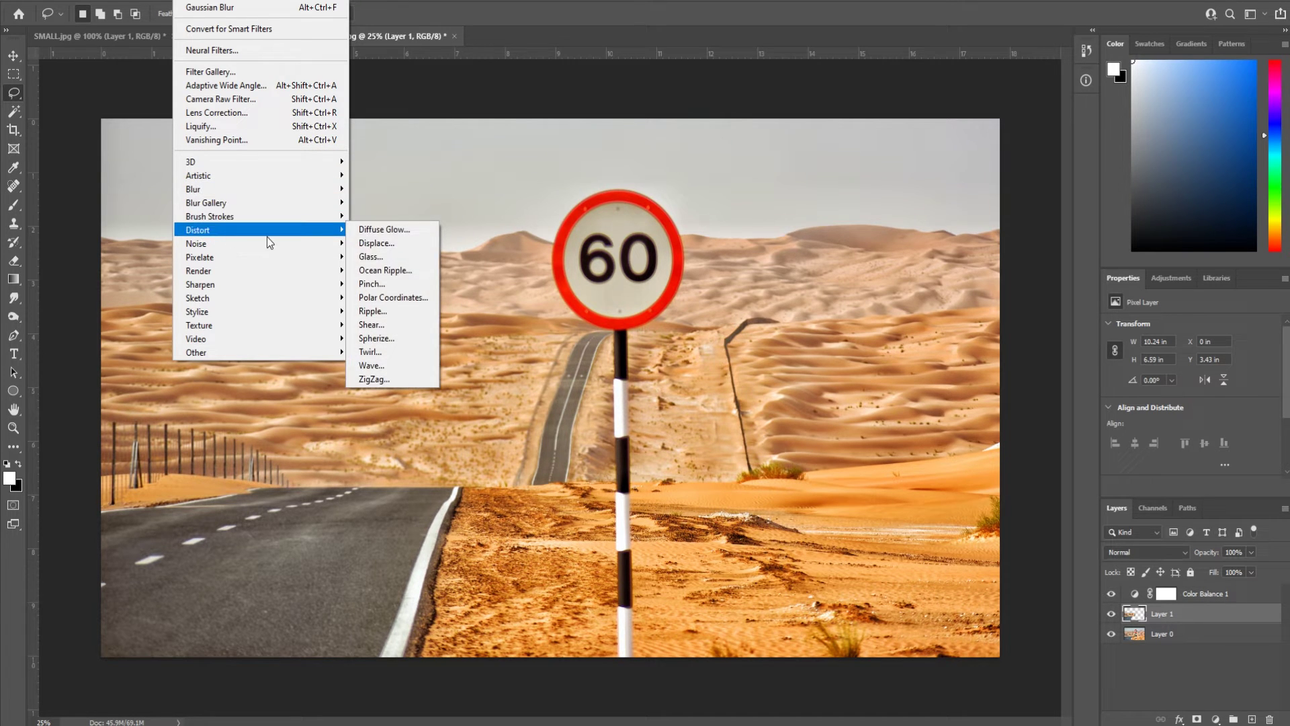
left_click(395, 262)
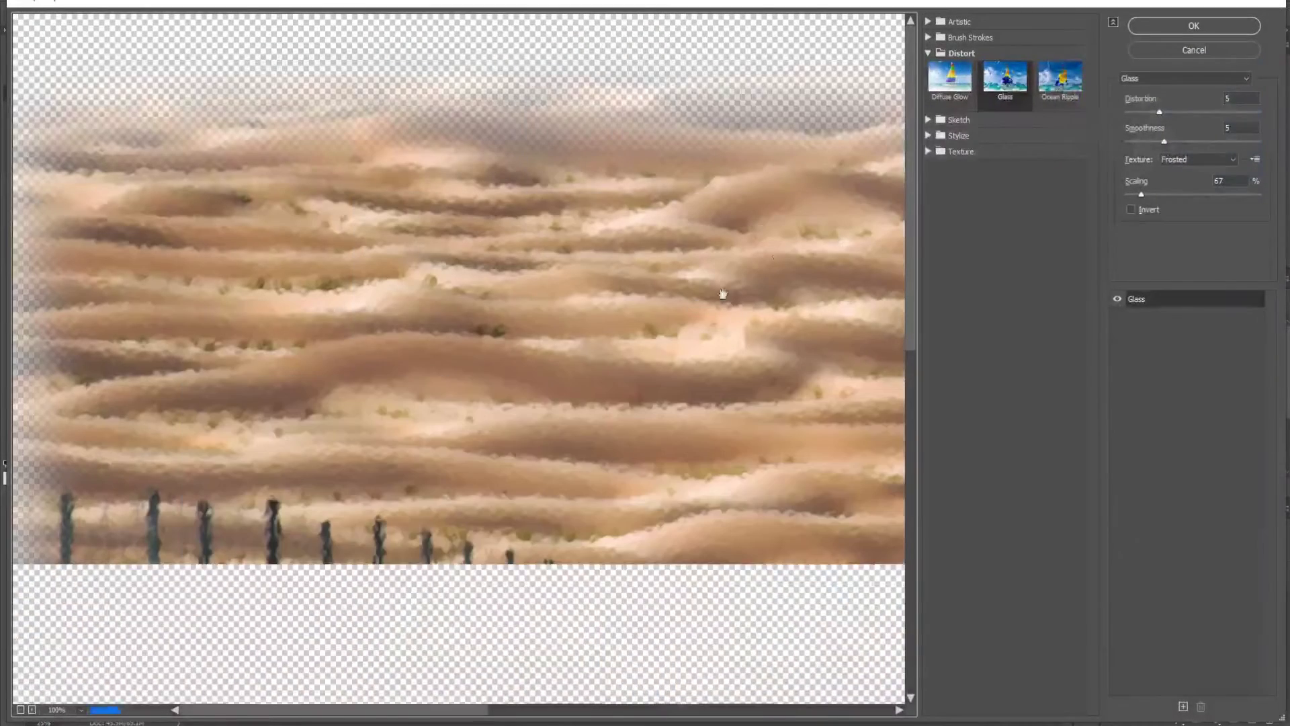
left_click(82, 710)
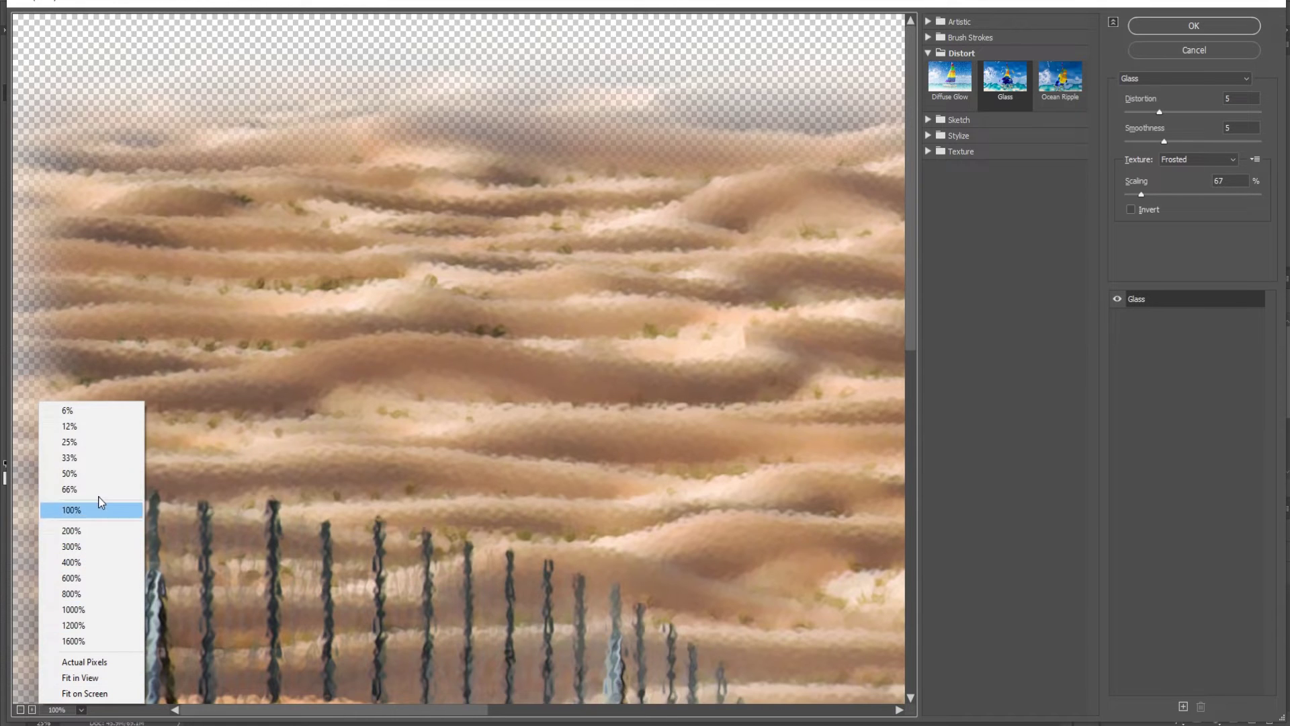
left_click(101, 458)
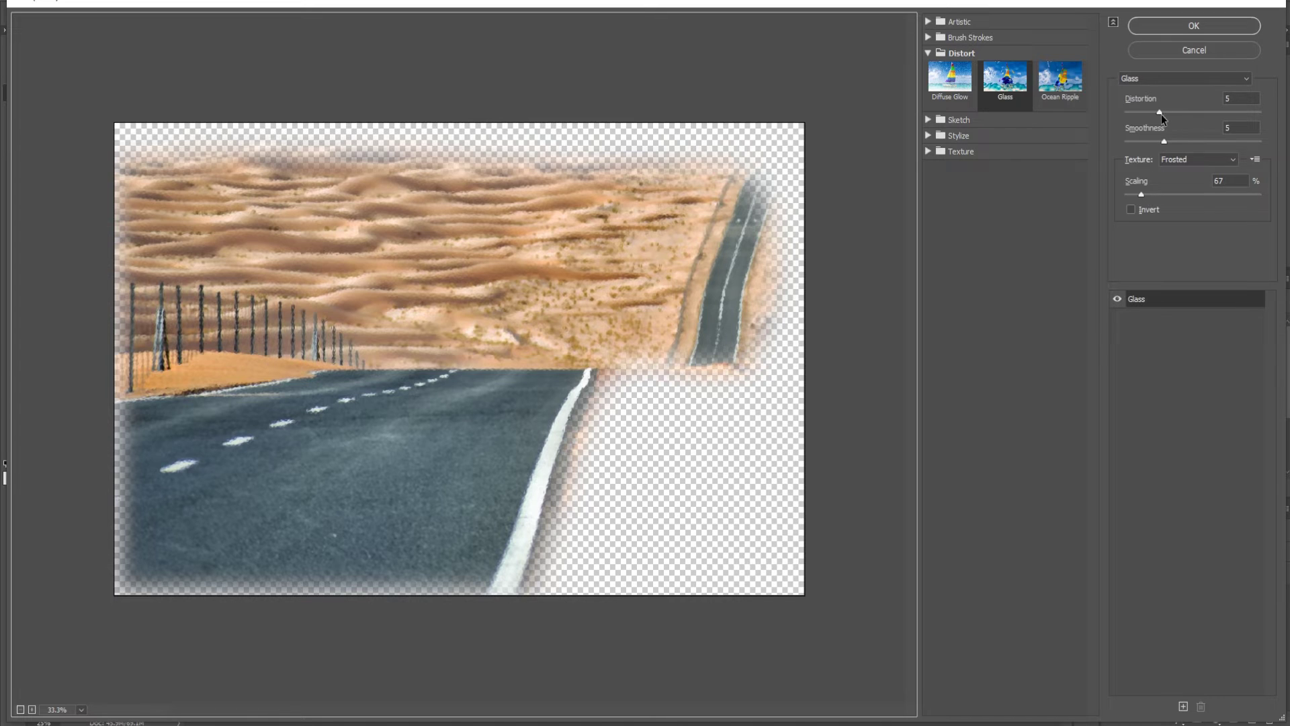
Apply Frosted glass at Distortion 5, Smoothness 6, Scaling 84%, then hide Layer 1 to compare
left_click_drag(1164, 142, 1184, 143)
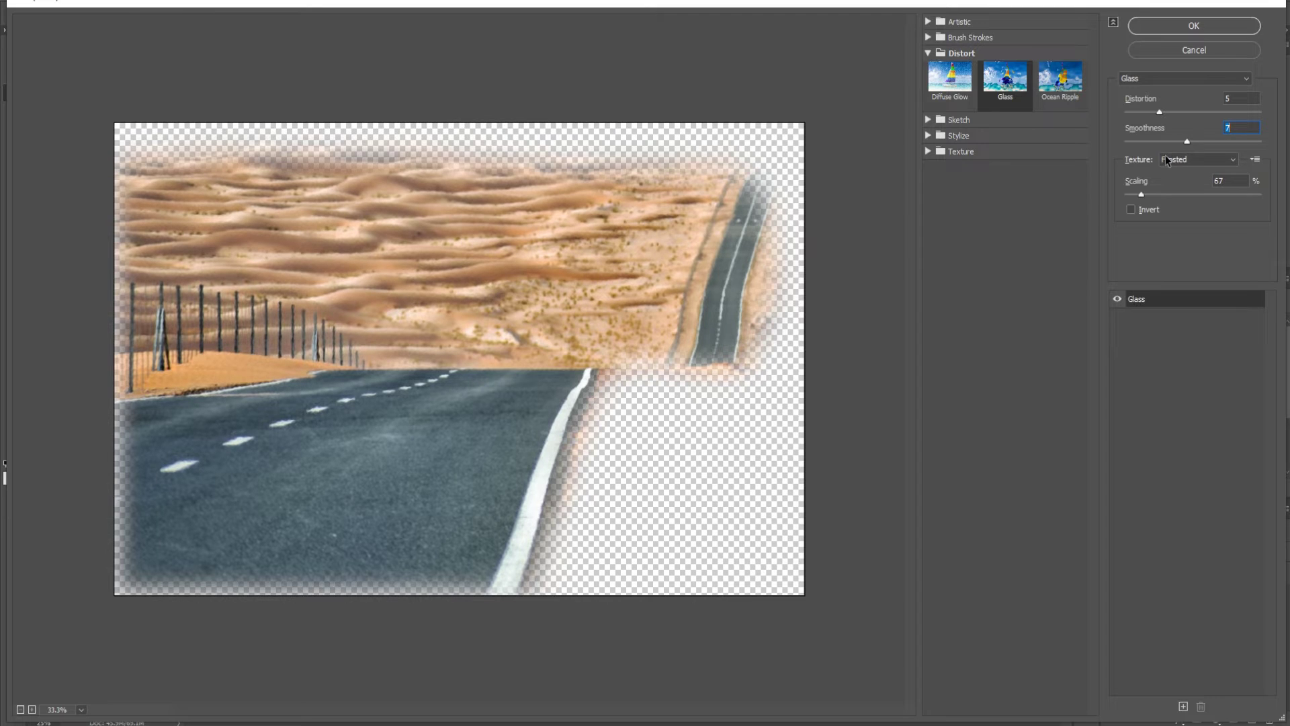
left_click(1174, 140)
mouse_move(1147, 194)
left_mouse_down()
mouse_move(1189, 194)
mouse_move(1130, 192)
mouse_move(1153, 195)
left_mouse_up()
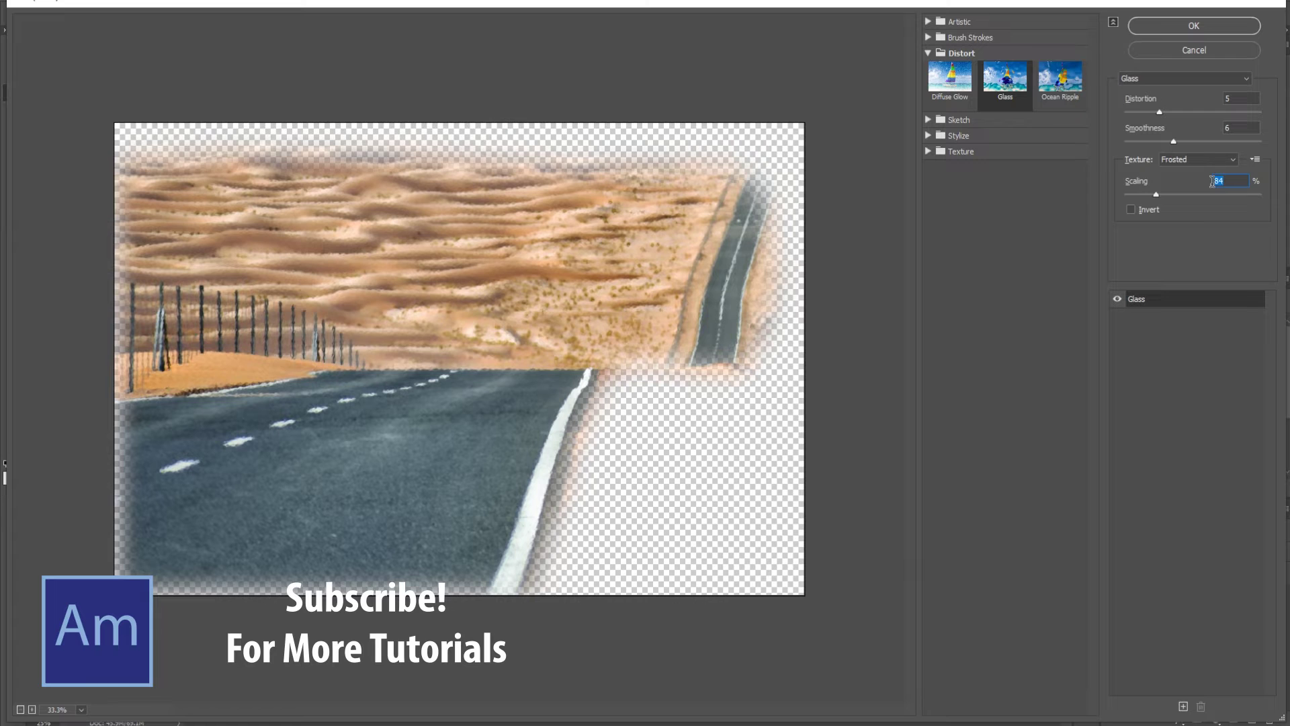
left_click(1191, 25)
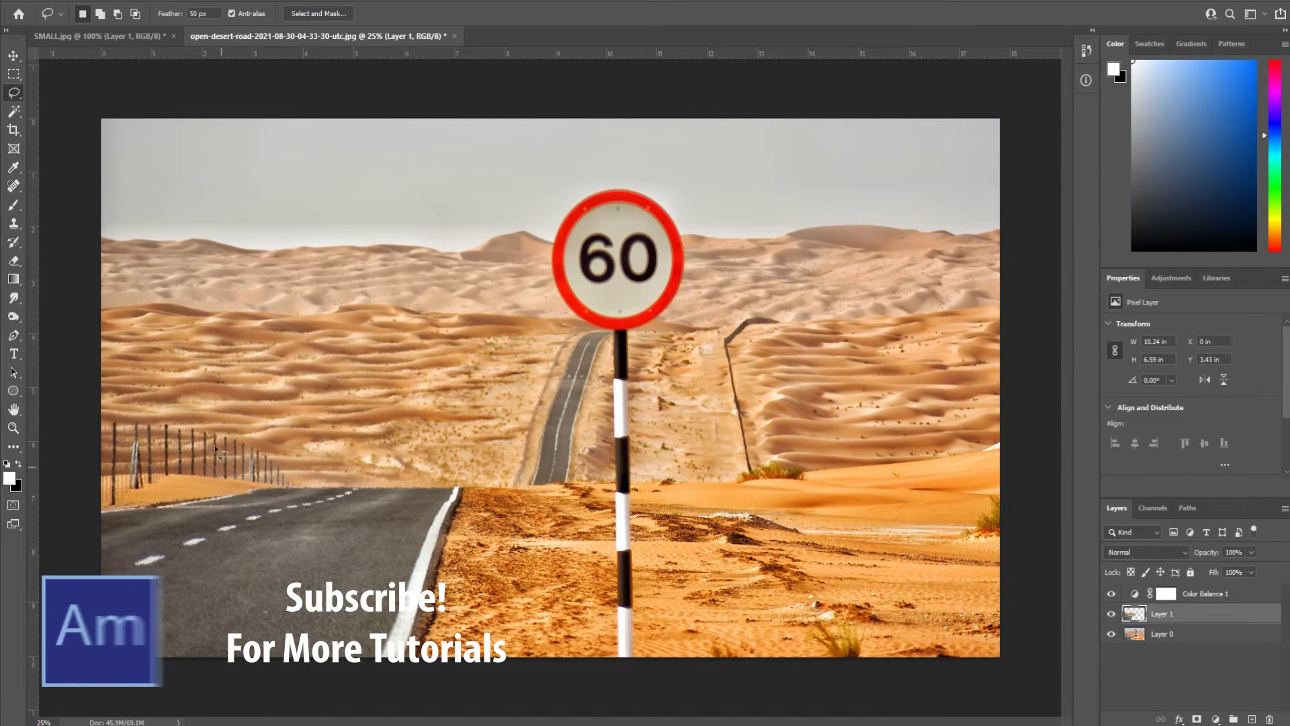
left_click(1111, 614)
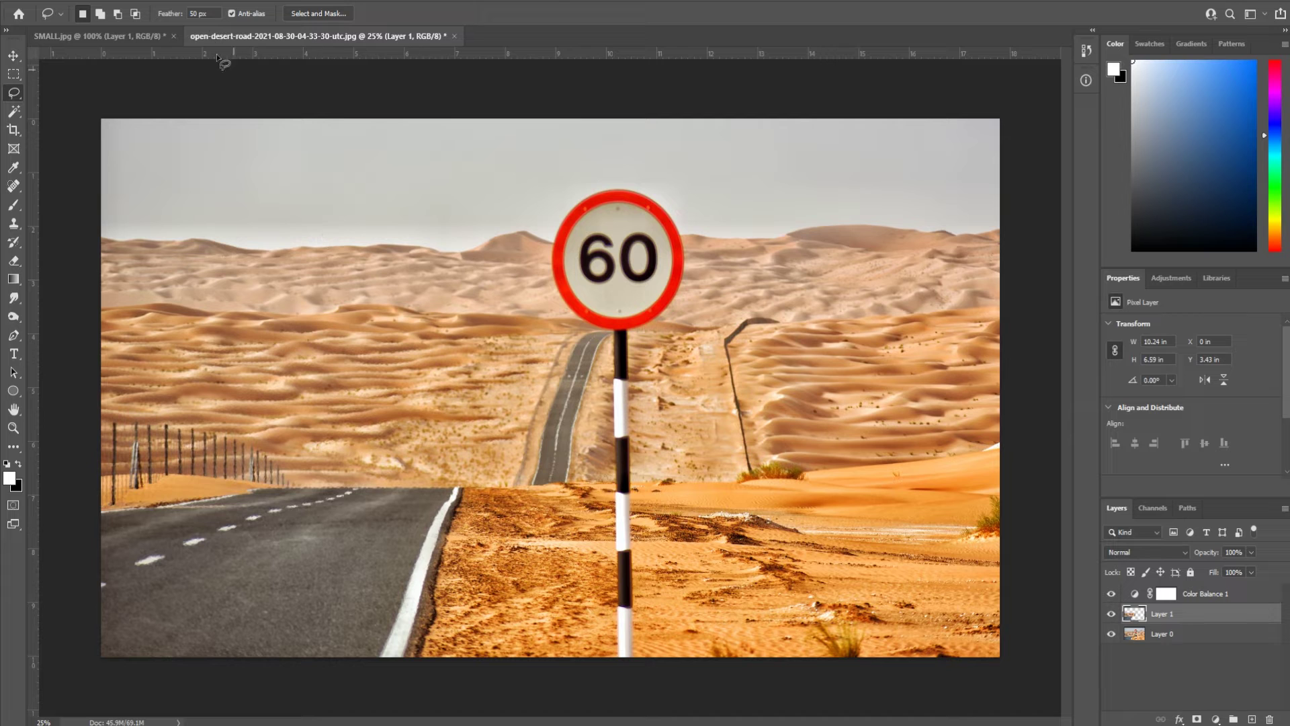
Open the Wave filter and review wavelength 1–760, amplitude 1–3 and scale 70/43%
left_click(200, 2)
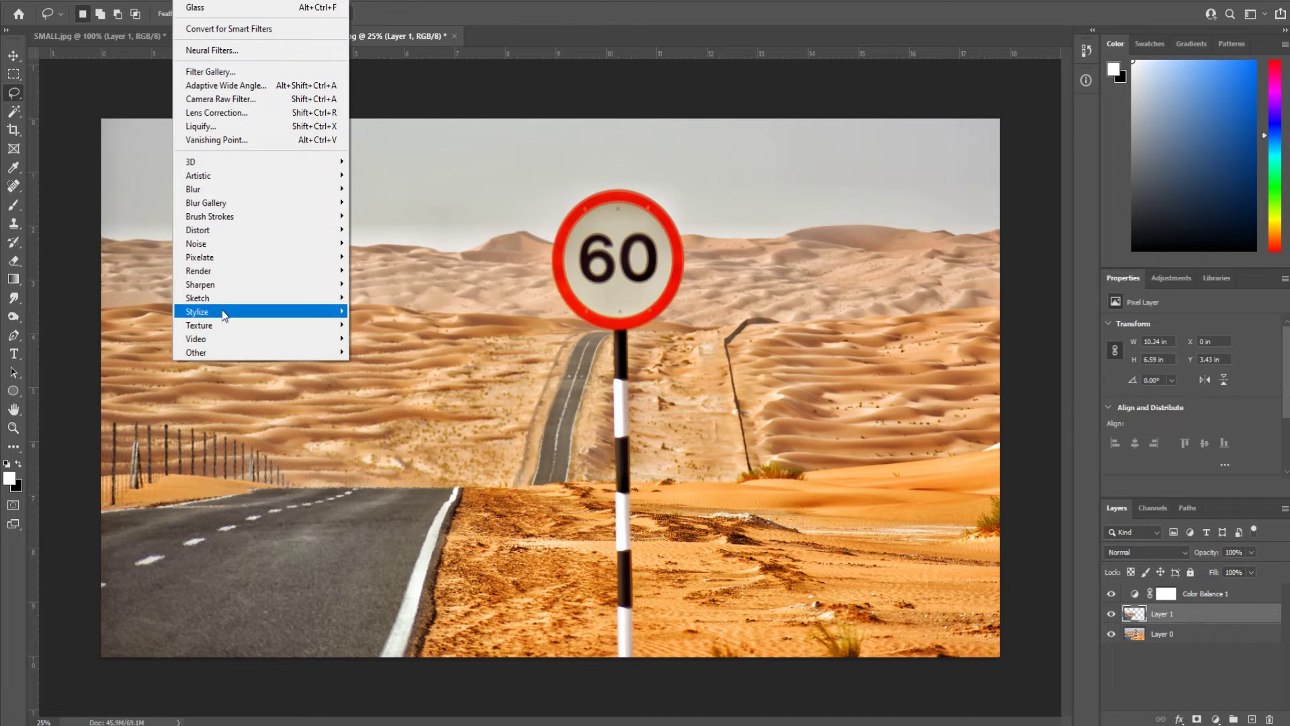
mouse_move(268, 232)
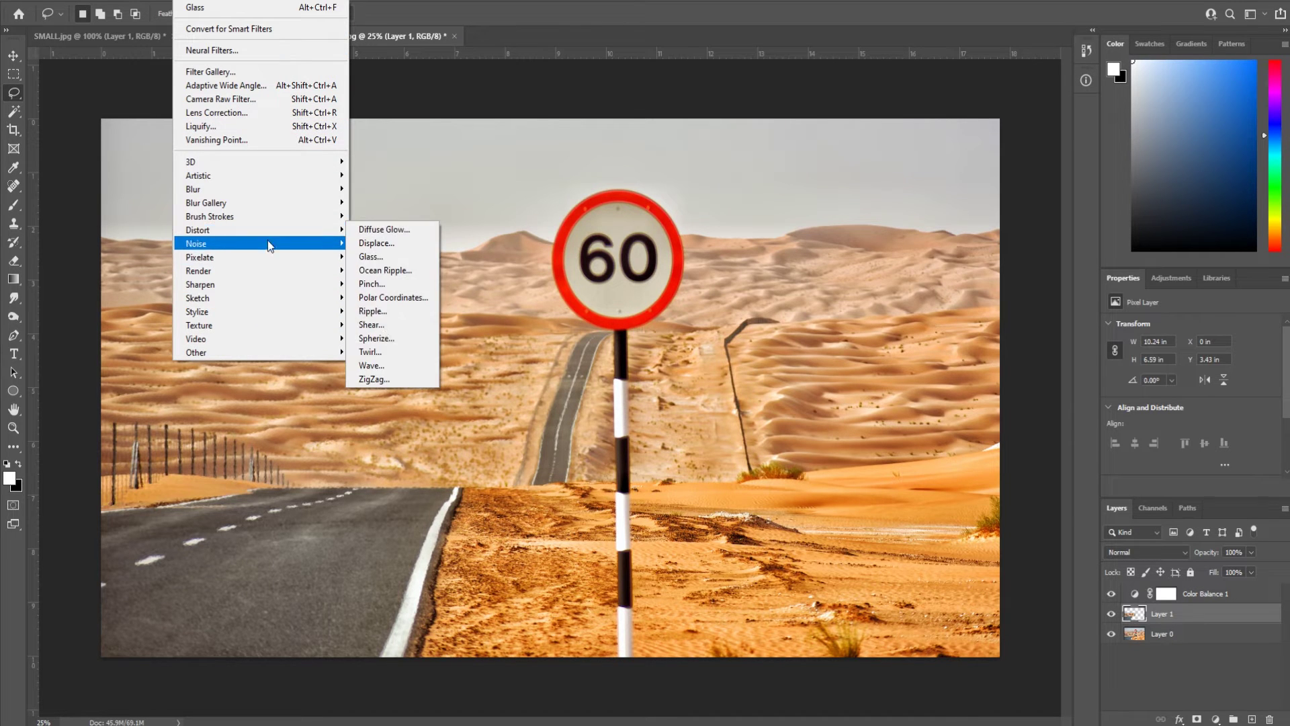
left_click(377, 363)
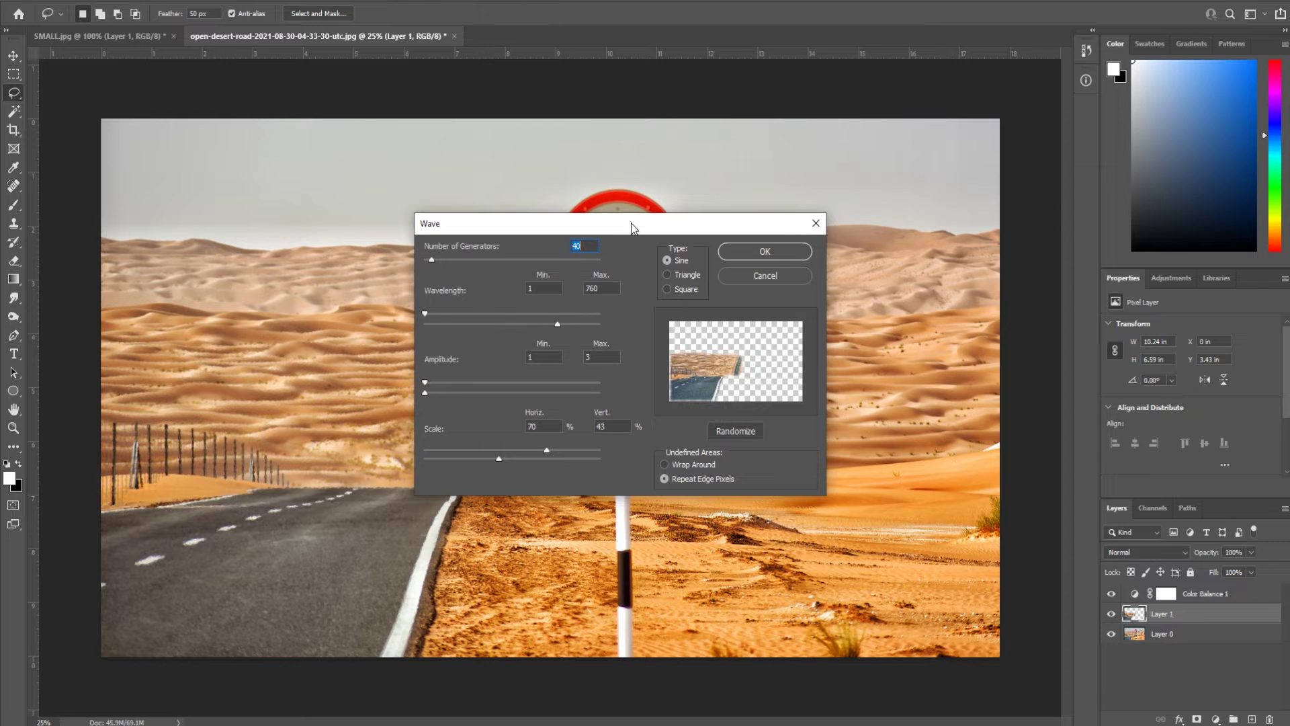
left_click_drag(633, 227, 707, 205)
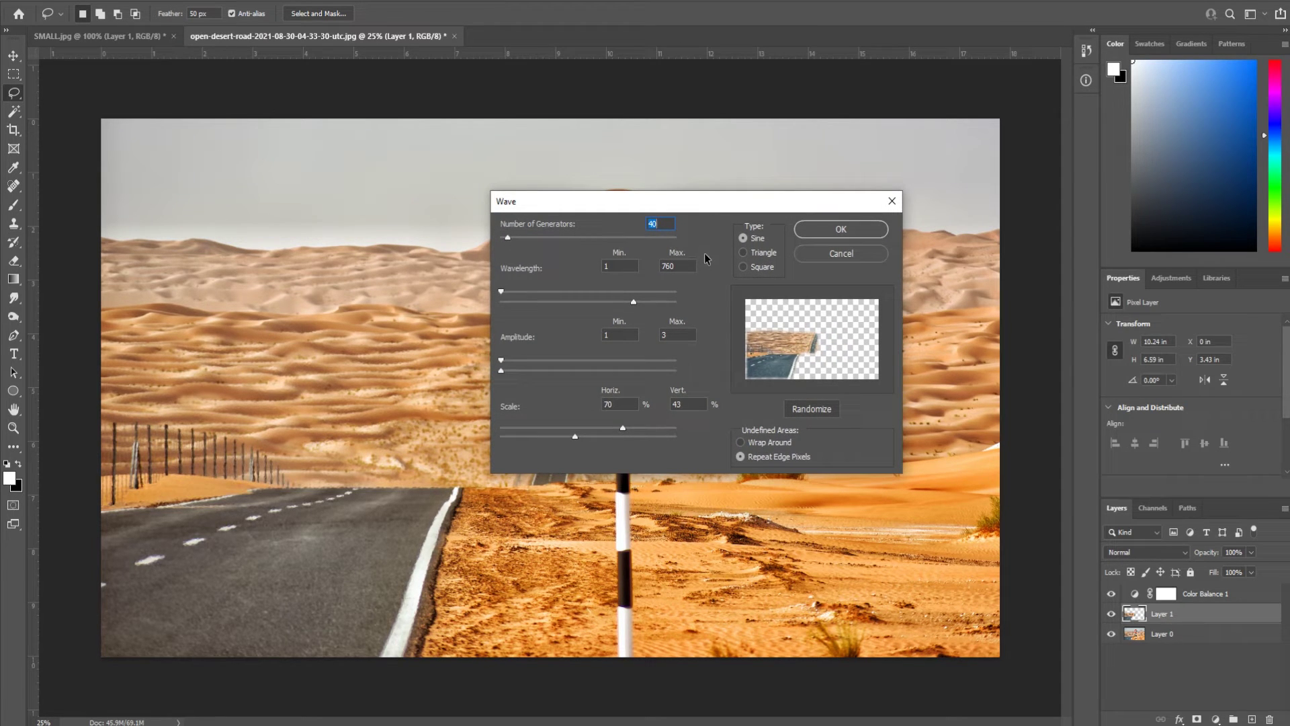
left_click(615, 334)
left_click(673, 334)
left_click(672, 266)
left_click(613, 405)
left_click(675, 405)
Set the wave generators to 240 and apply the Sine wave distortion
left_click(667, 237)
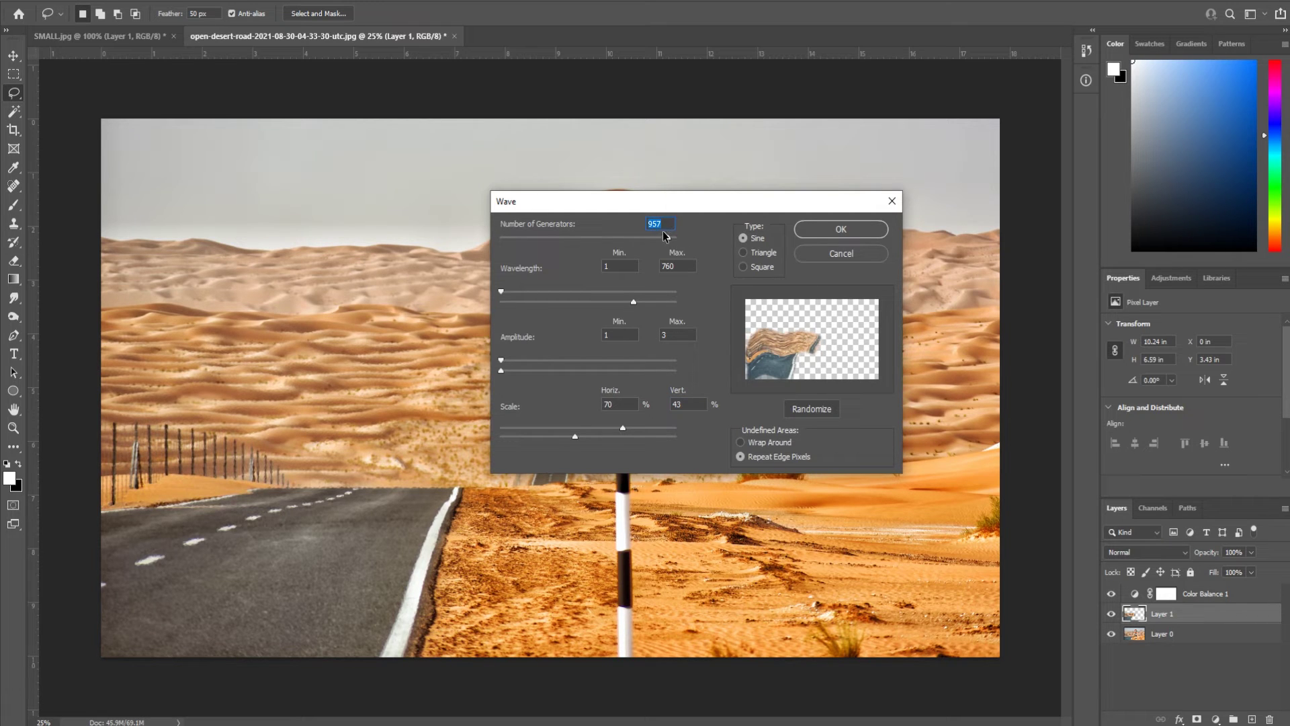
left_click(667, 240)
left_click_drag(667, 241, 544, 242)
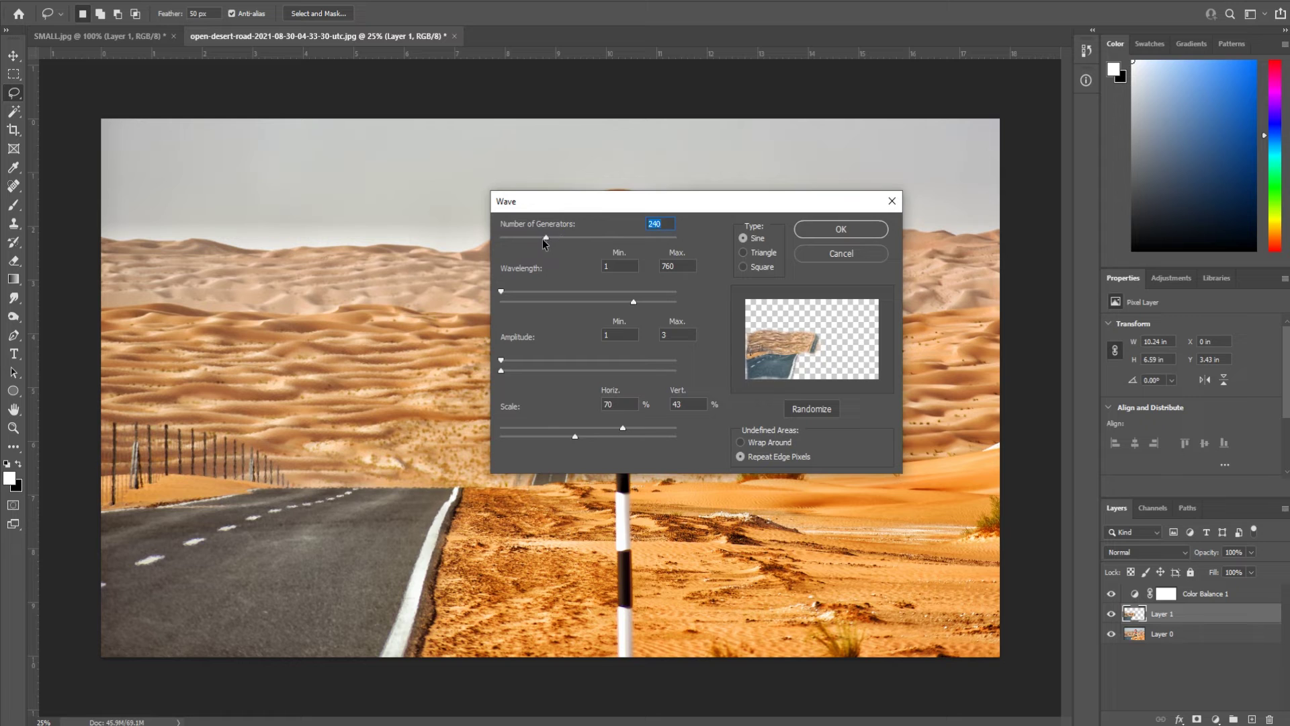
key("Return")
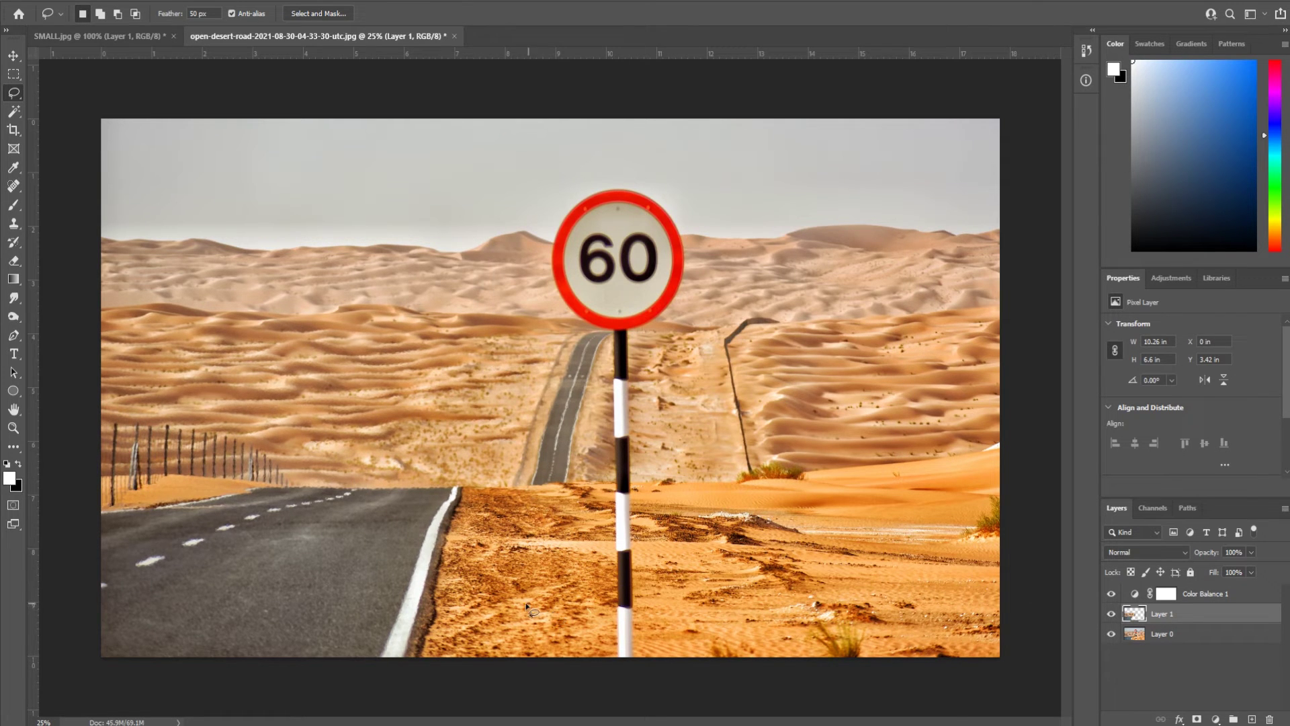
Toggle Layer 1 on and off to compare the distorted road with the original
left_click(1112, 614)
left_click(1111, 614)
left_click(1111, 613)
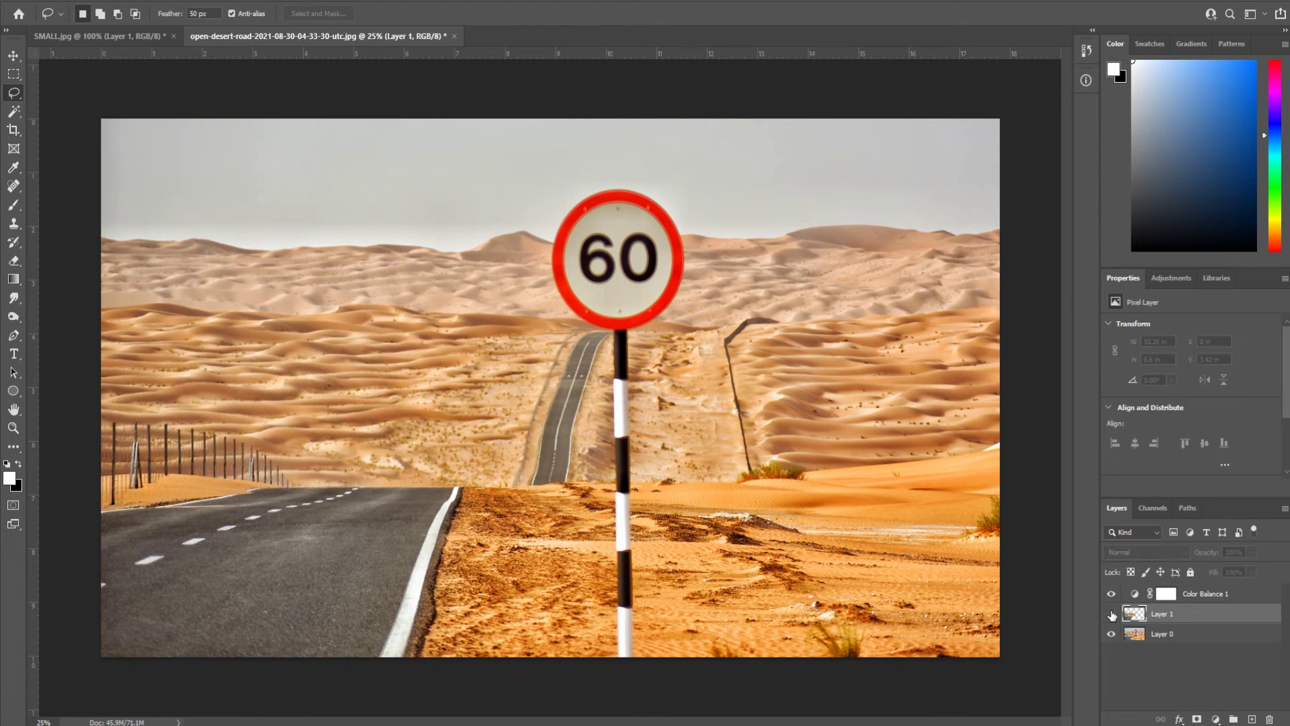
left_click(1111, 614)
left_click(1111, 613)
left_click(1111, 613)
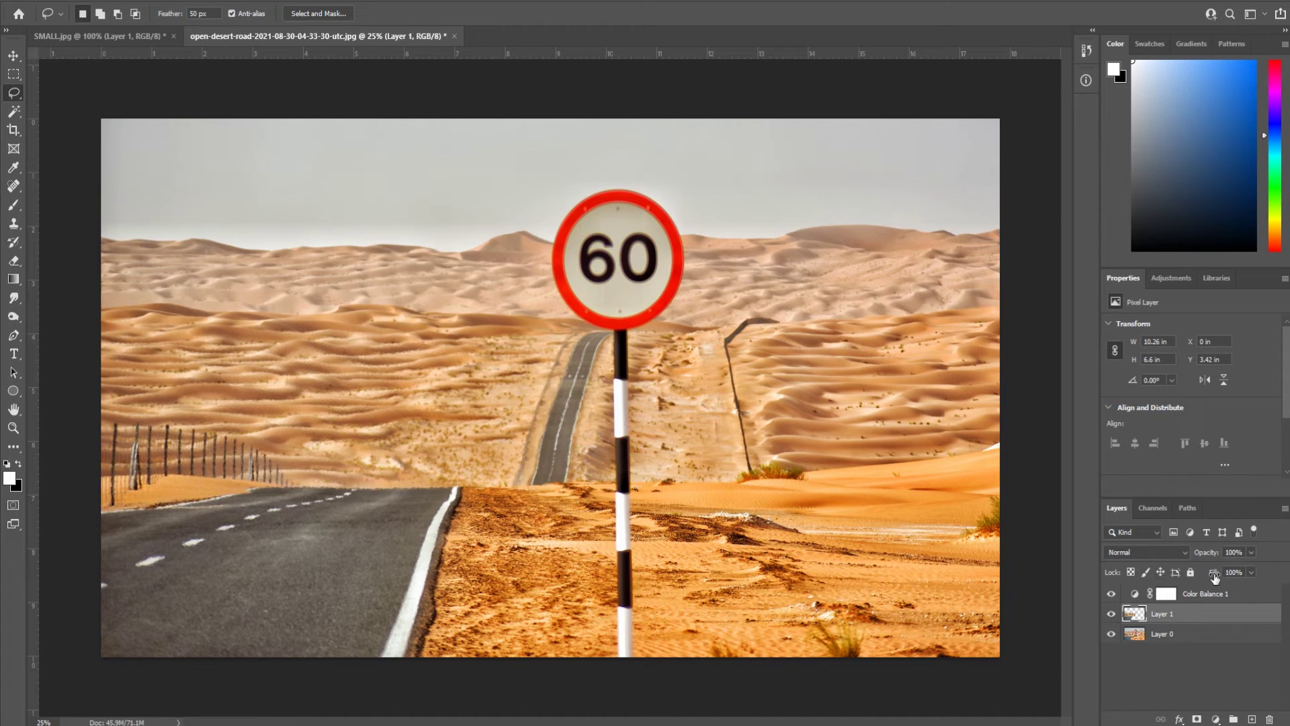
Adjust Layer 1's opacity to about 73%
left_click(1251, 553)
left_click_drag(1239, 573, 1236, 573)
left_click(1182, 682)
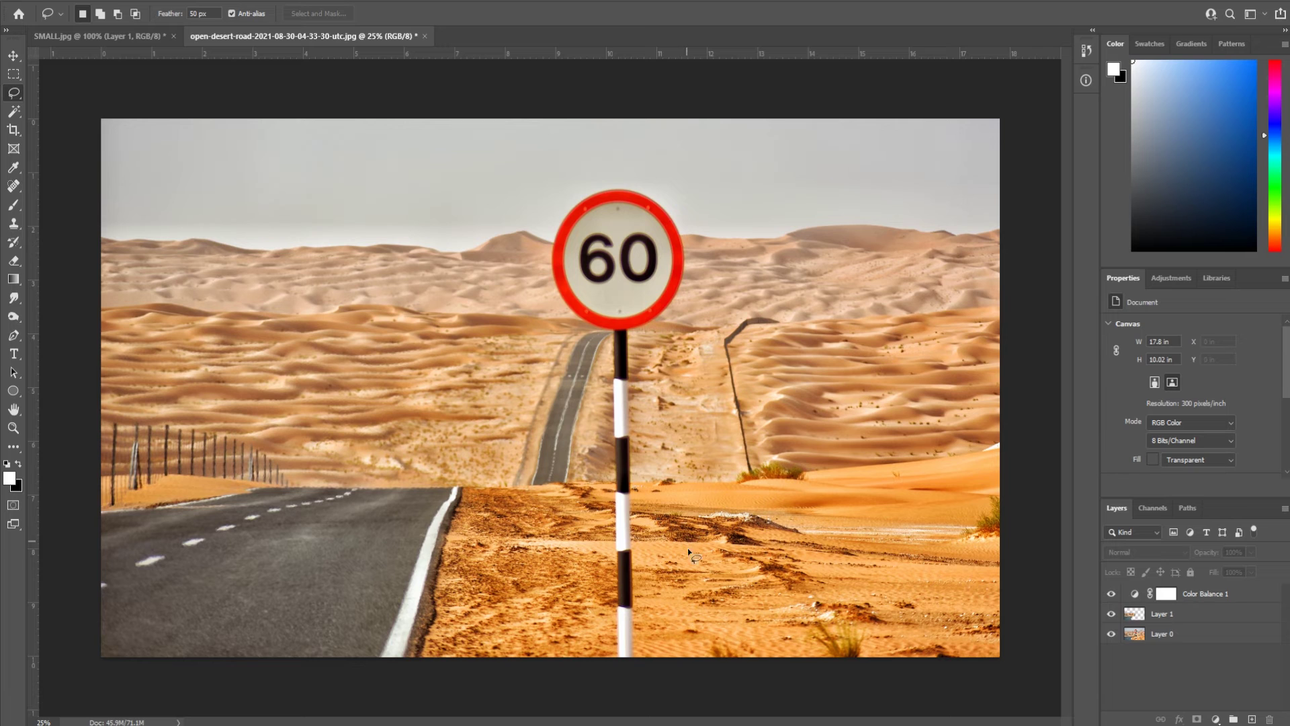
left_click(1179, 615)
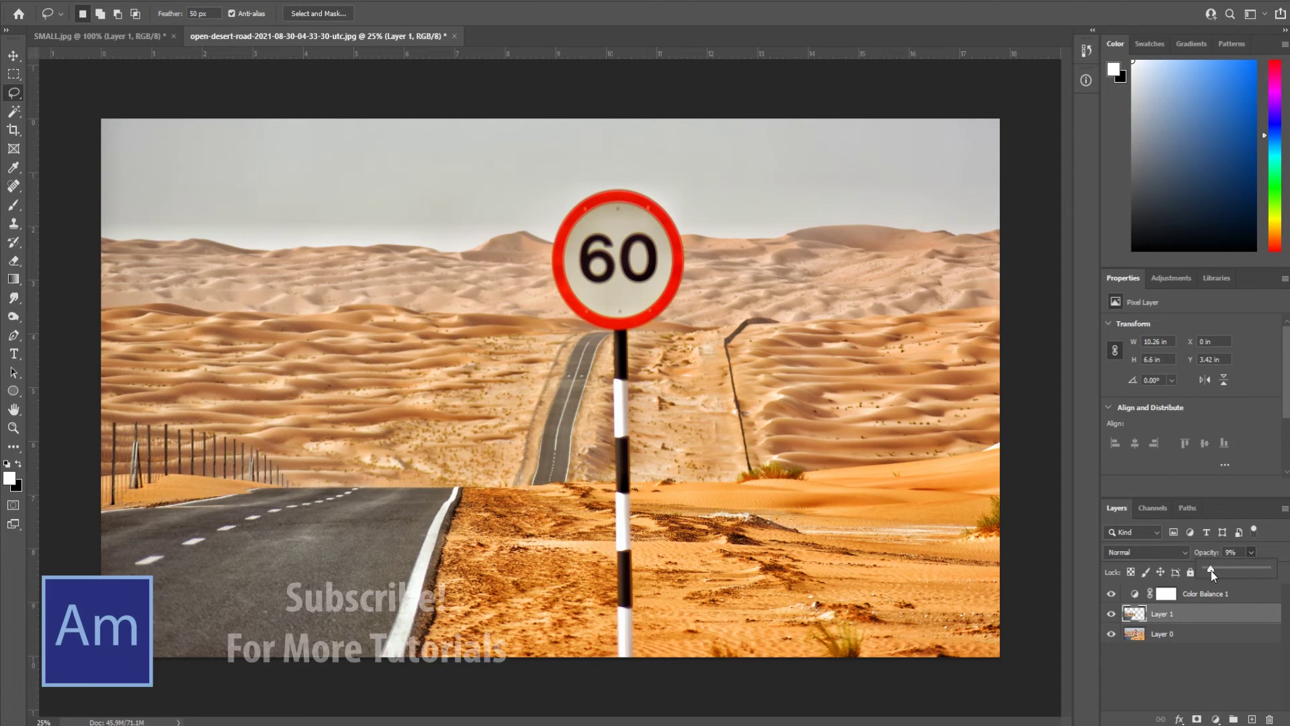
left_click_drag(1211, 570, 1216, 570)
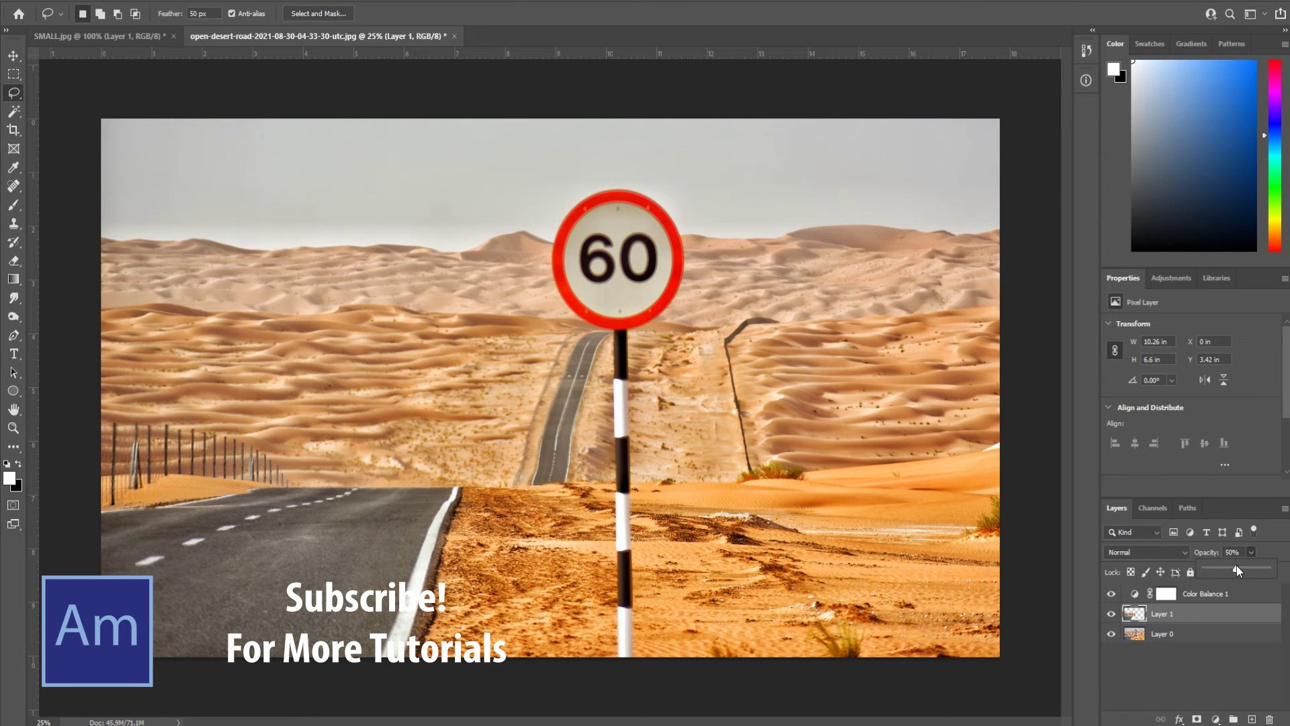
left_click_drag(1257, 565, 1259, 568)
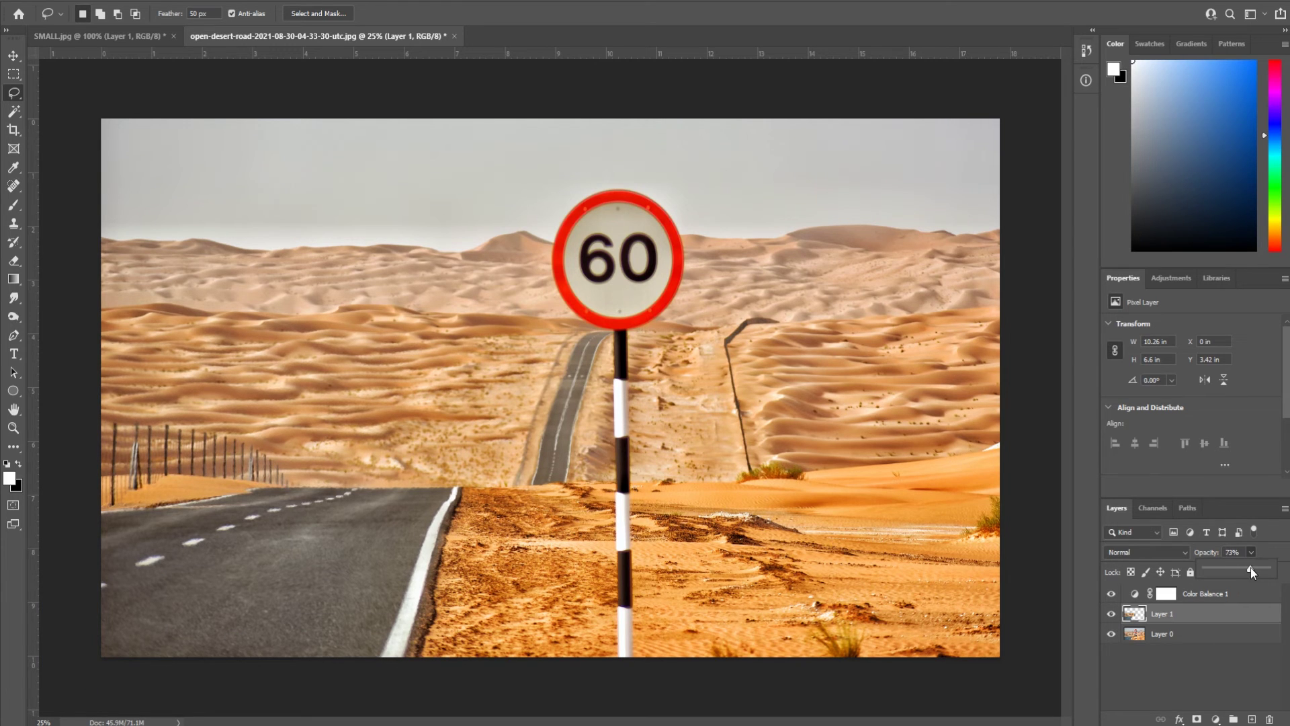
left_click(1182, 614, "ctrl")
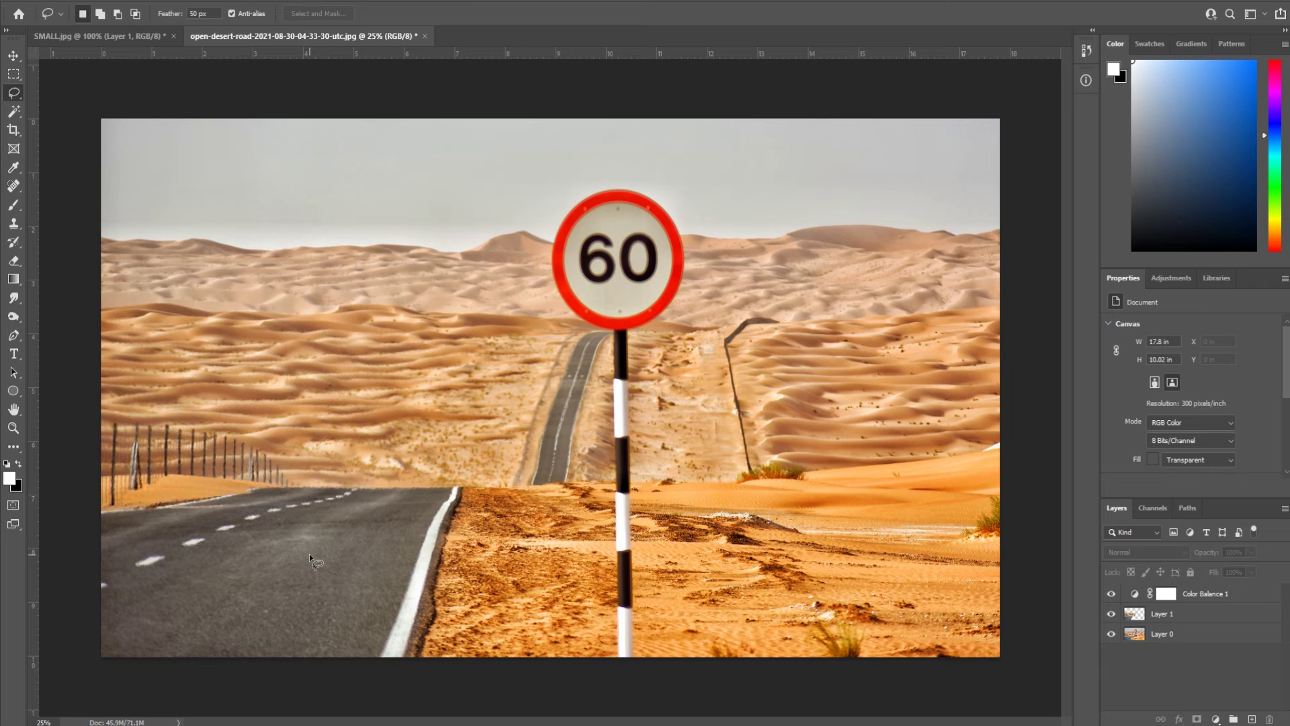
Hide and show Layer 1's road patch to check the blend at 73%
left_click(1111, 613)
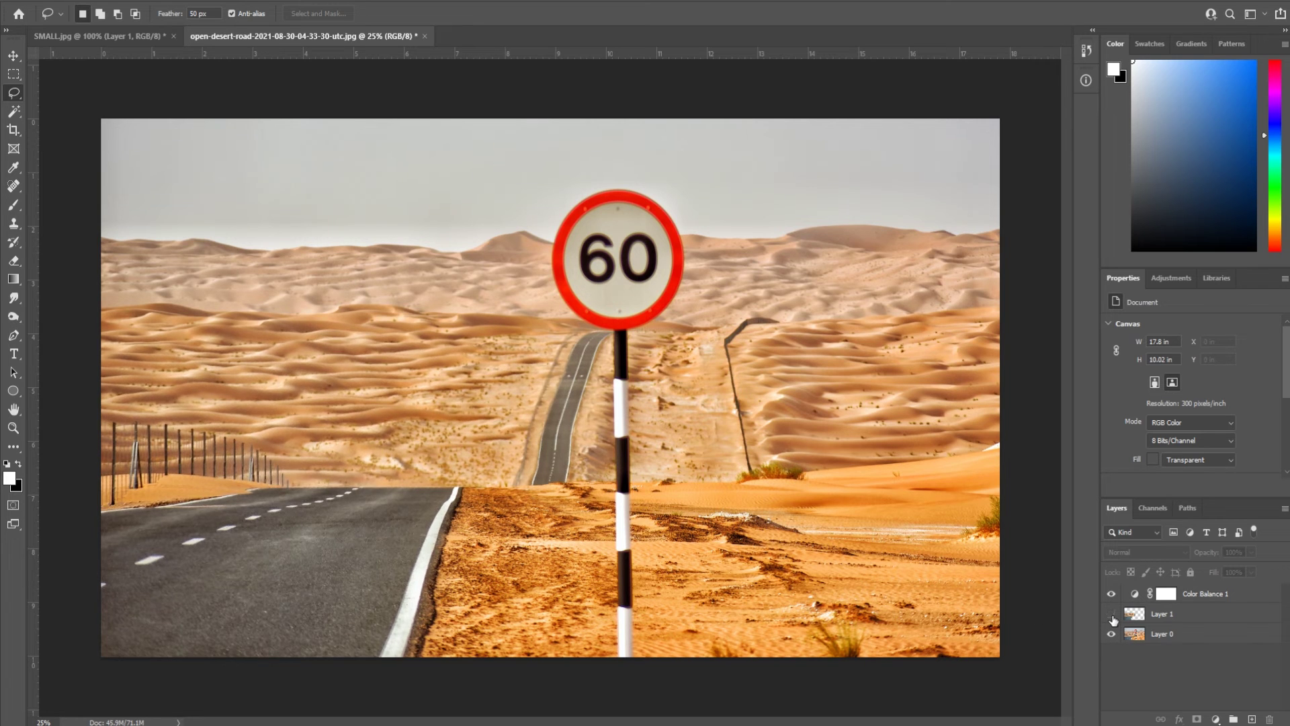
left_click(1112, 613)
left_click(1112, 613)
left_click(1111, 613)
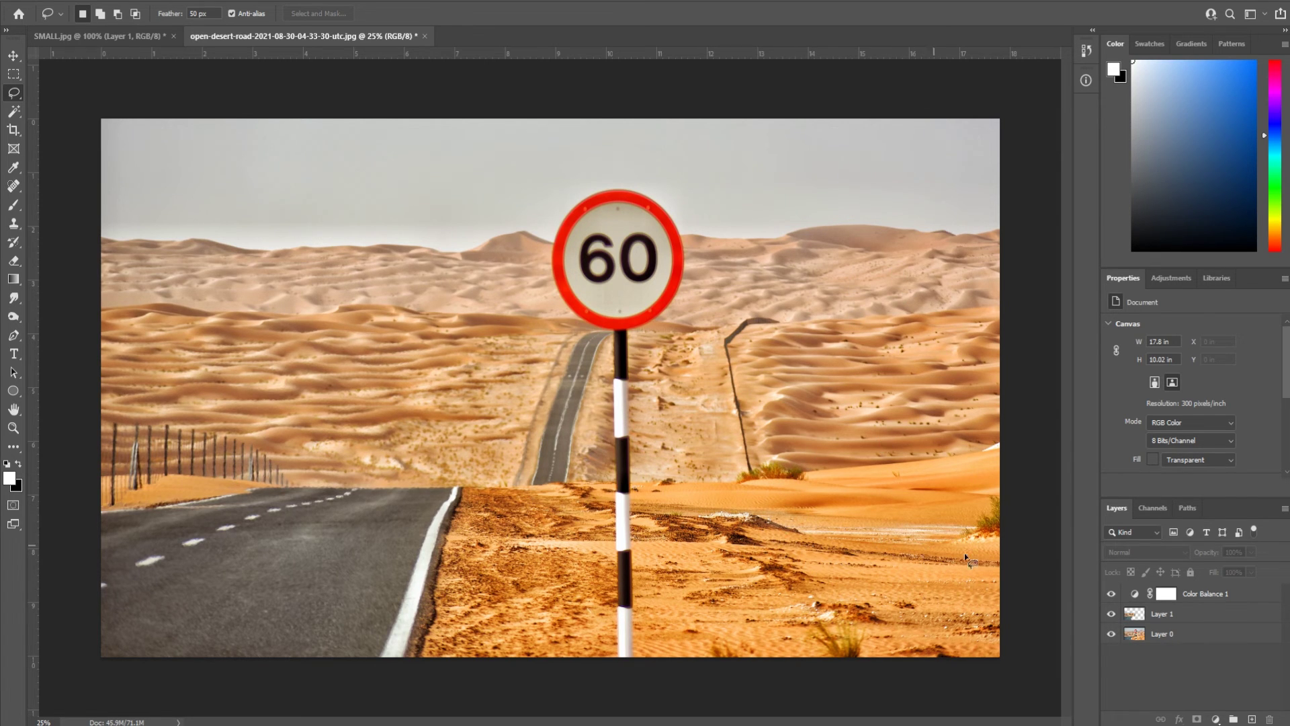
Copy a feathered patch of the right-hand dunes onto Layer 2 and inspect it alone
mouse_move(985, 538)
left_mouse_down()
mouse_move(785, 502)
mouse_move(834, 203)
mouse_move(1031, 349)
mouse_move(1065, 478)
left_mouse_up()
key("ctrl+j")
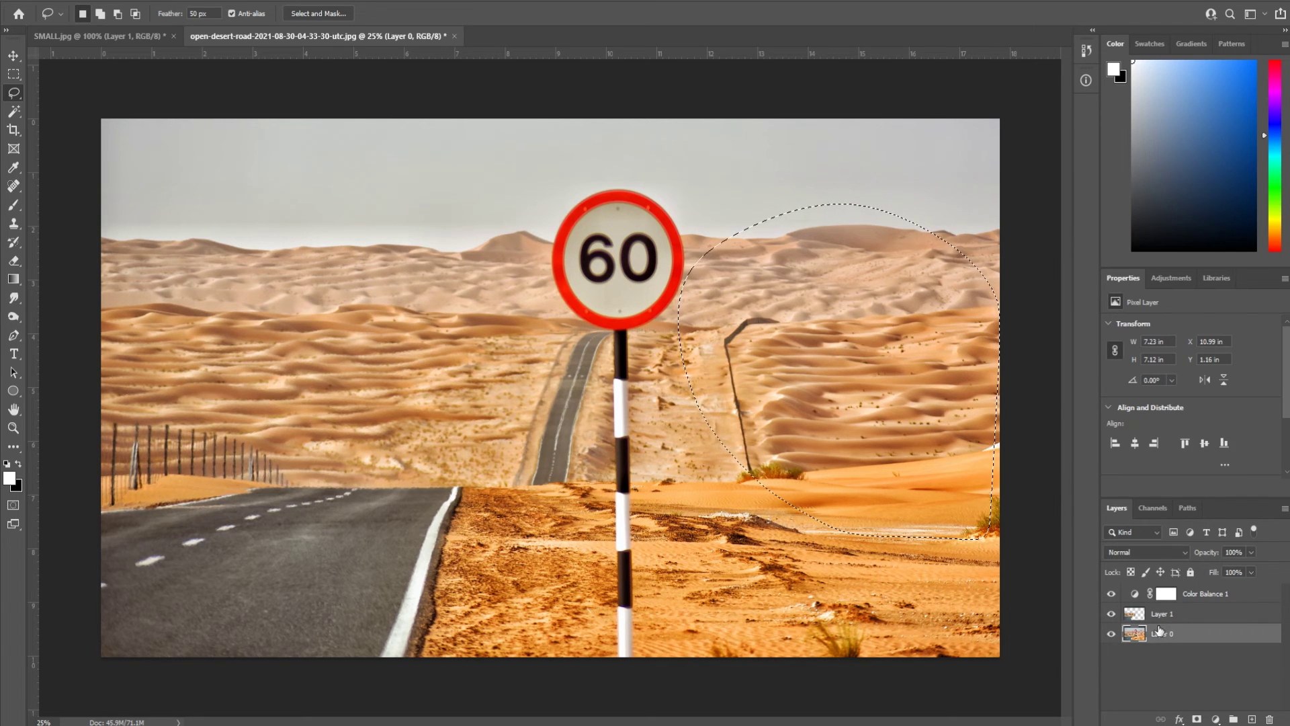
left_click(1111, 614)
left_click(1112, 654)
left_click(1111, 654)
left_click(1111, 614)
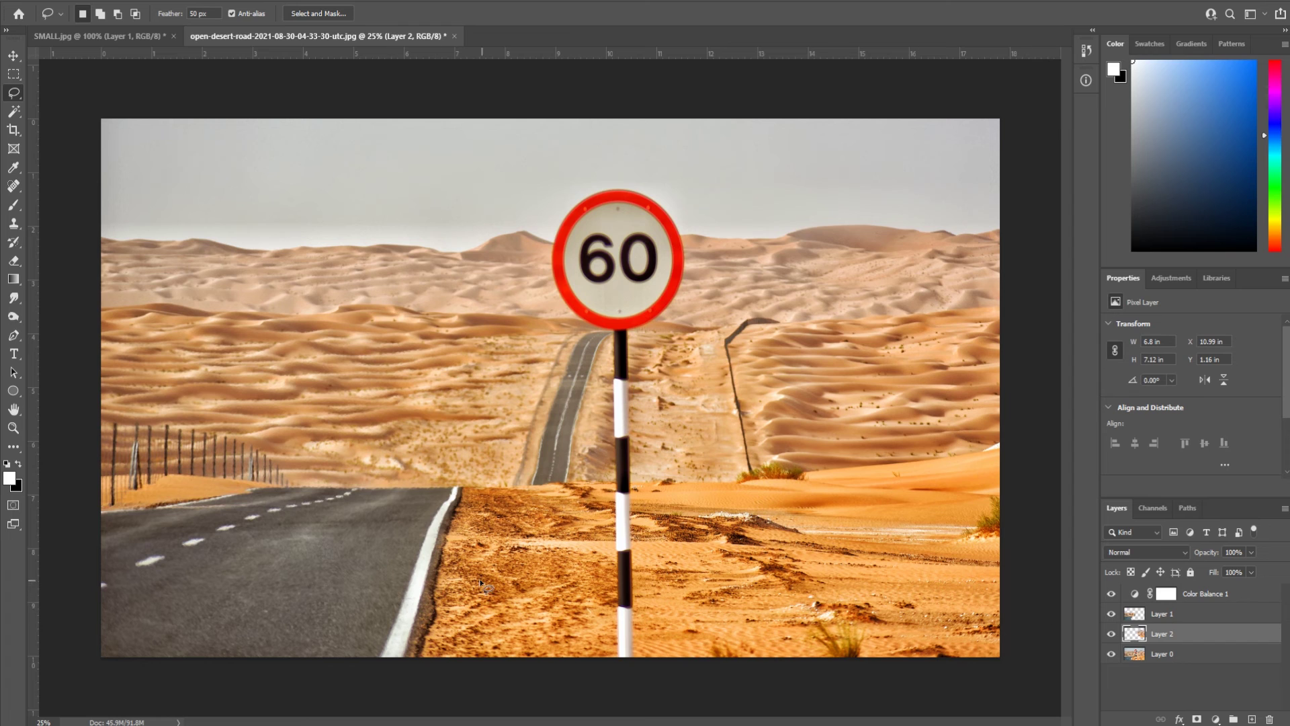
Copy the lower-left road from Layer 0 onto Layer 3 and check it
mouse_move(440, 573)
left_mouse_down()
mouse_move(37, 548)
mouse_move(53, 704)
mouse_move(457, 720)
mouse_move(470, 618)
mouse_move(444, 571)
left_mouse_up()
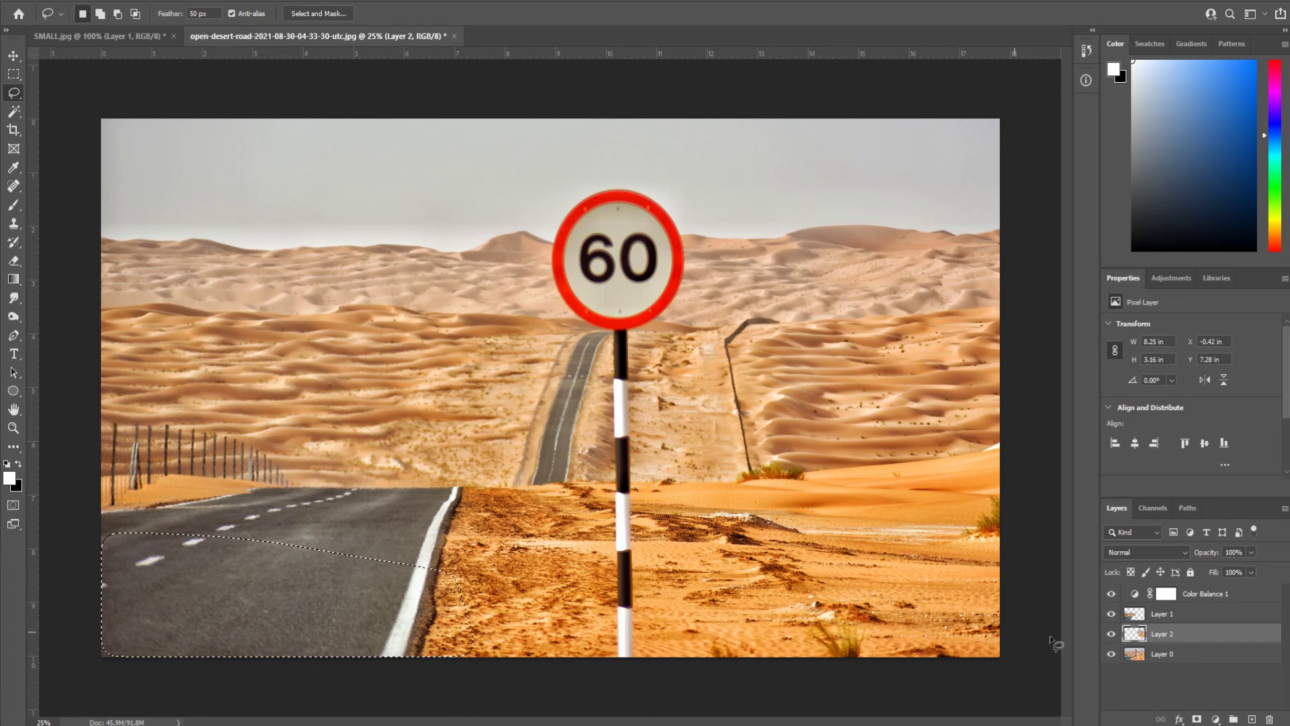
left_click(1165, 655)
key("ctrl+j")
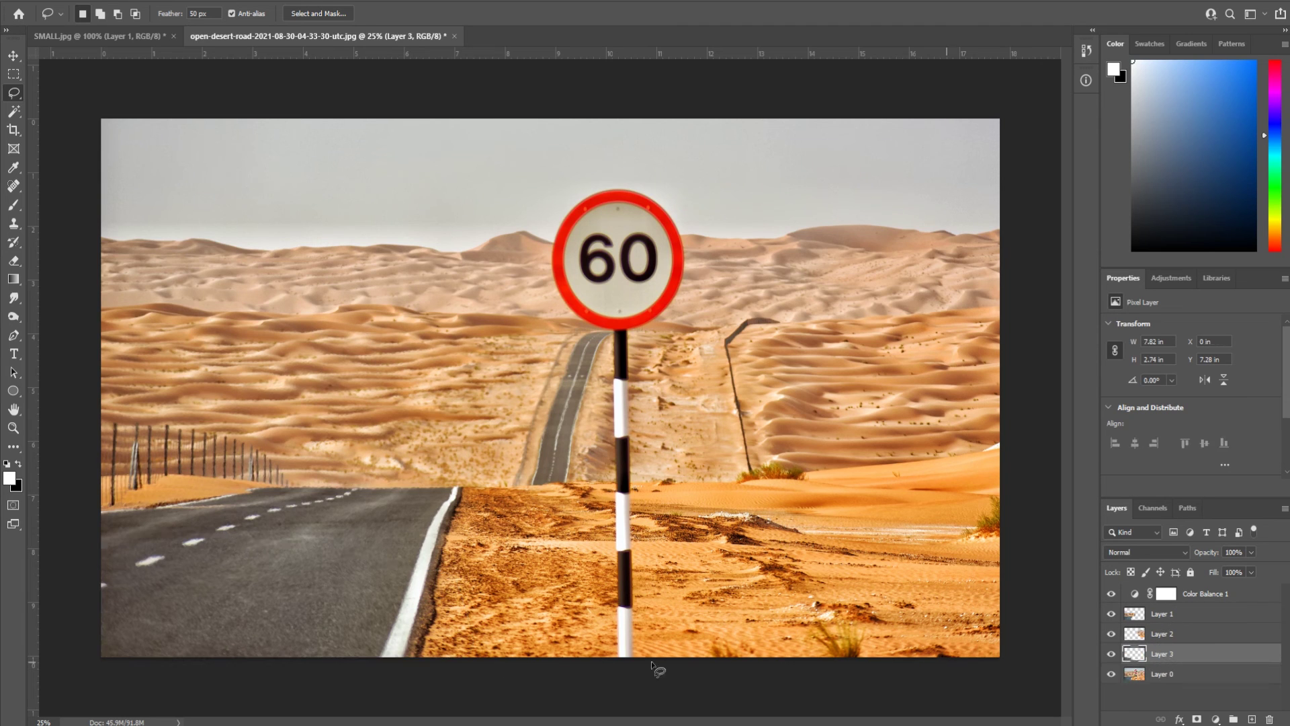
left_click(1111, 634)
left_click(1111, 633)
left_click(1190, 704)
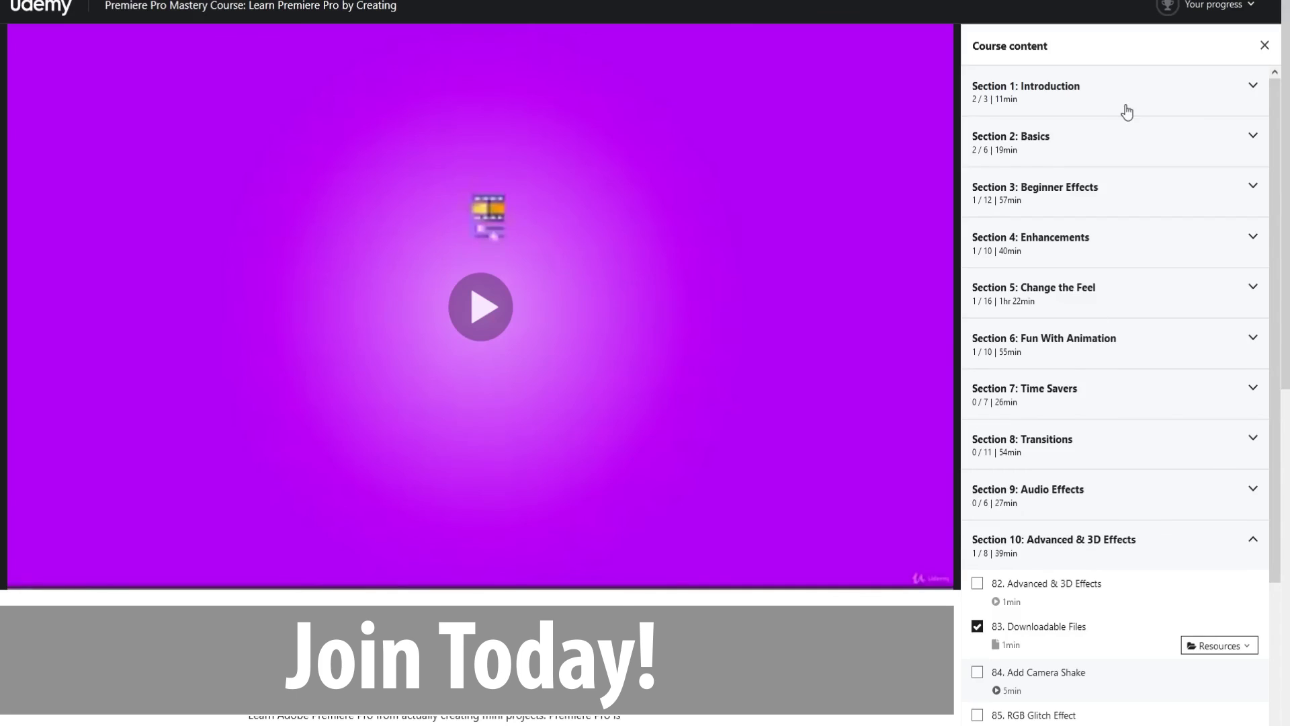
Expand Sections 1, 3: Beginner Effects, 4: Enhancements and 6: Fun With Animation in the course content
left_click(1122, 100)
left_click(1141, 336)
scroll(1141, 369, "down", 8)
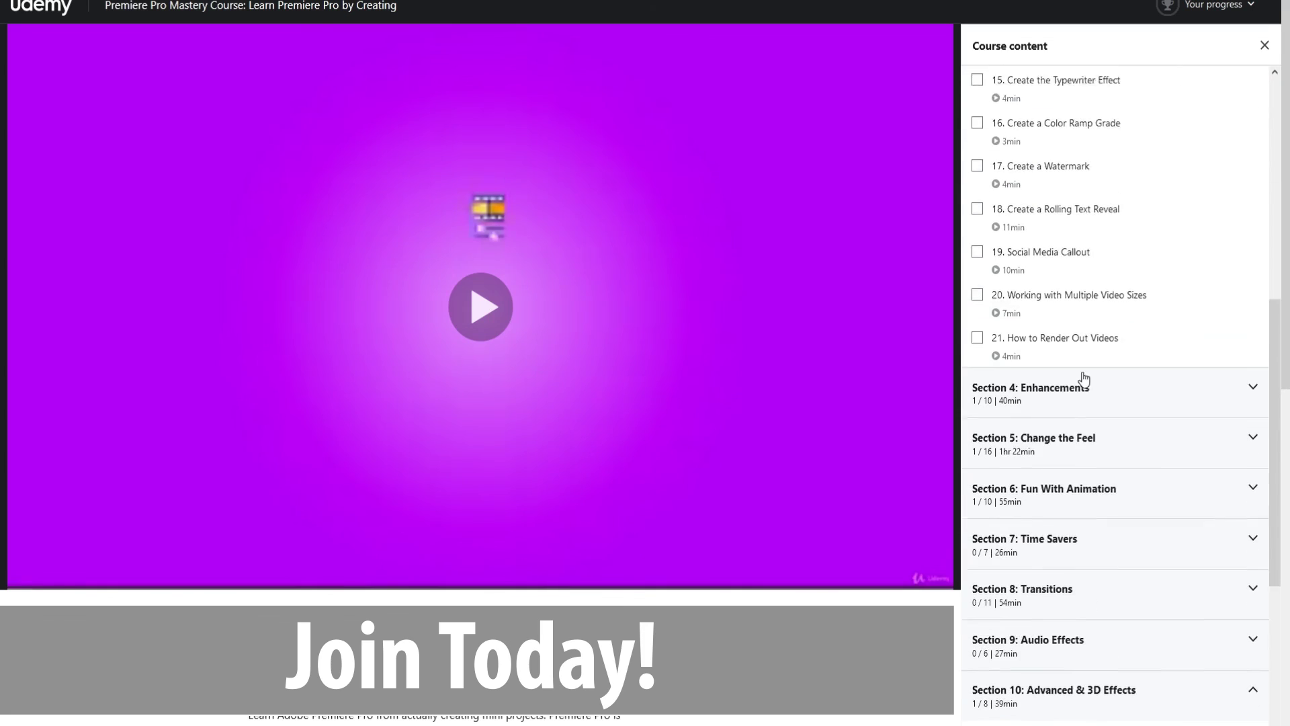
left_click(1083, 304)
scroll(1089, 363, "down", 7)
left_click(1106, 368)
scroll(1088, 379, "down", 8)
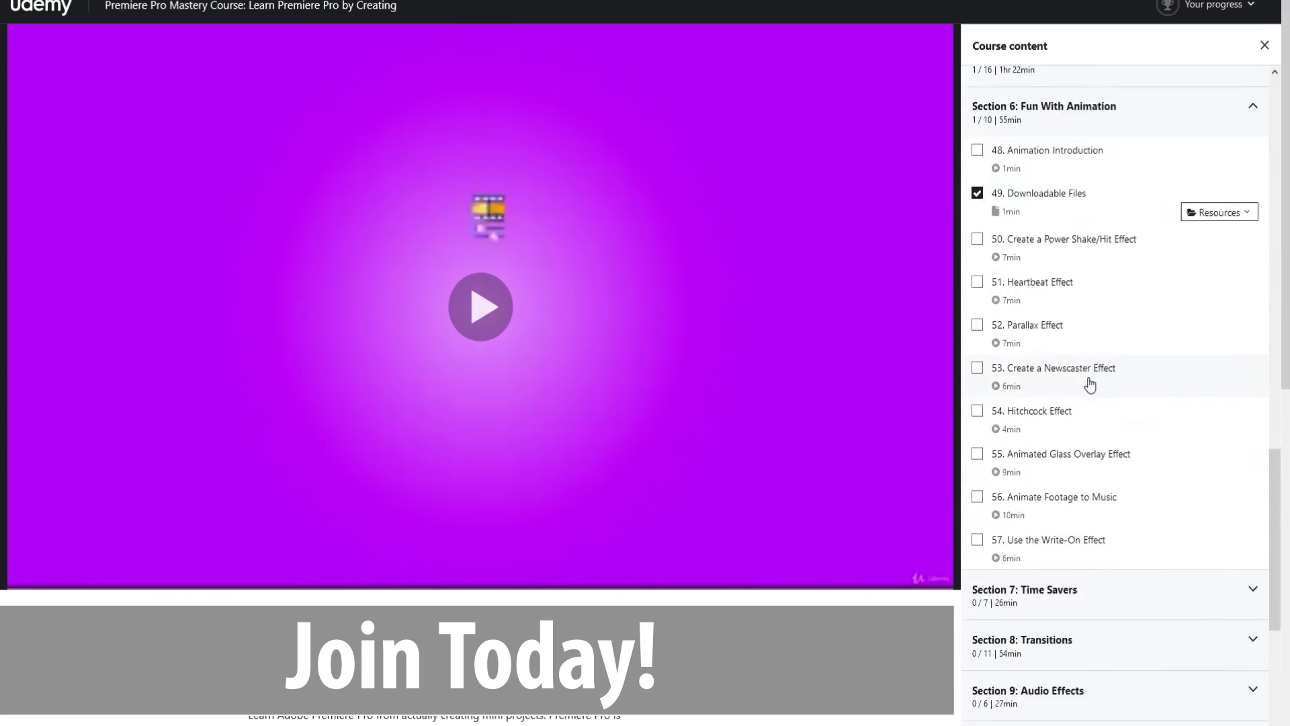